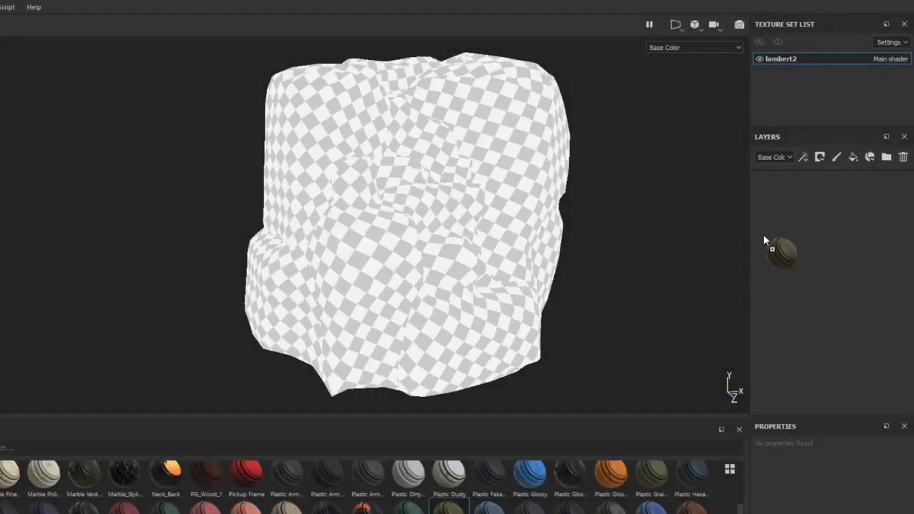
# Apply the Rocks Handpainted Dirt smart material as a layer on the lambert2 texture set.
pyautogui.moveTo(620, 207)
pyautogui.keyDown('alt'); pyautogui.mouseDown()
pyautogui.moveTo(606, 206)
pyautogui.moveTo(619, 207)
pyautogui.mouseUp(); pyautogui.keyUp('alt')
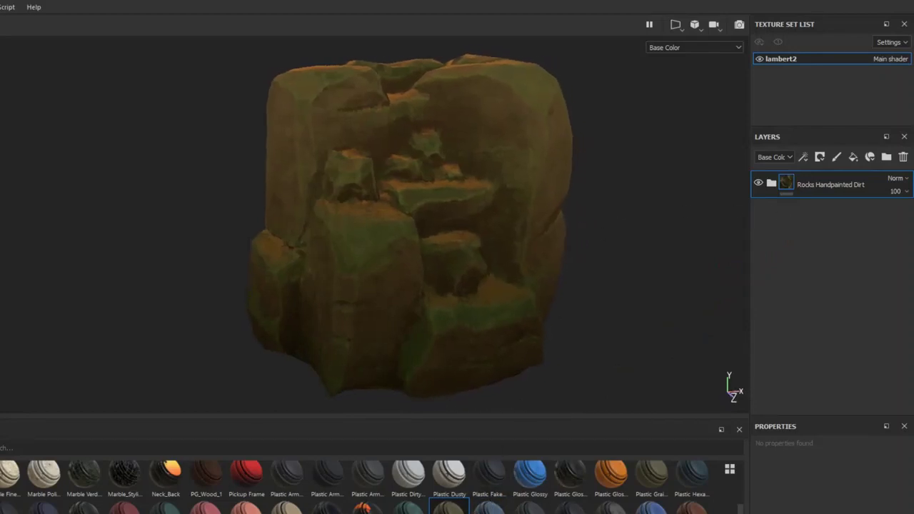
pyautogui.moveTo(765, 169); pyautogui.dragTo(767, 175)
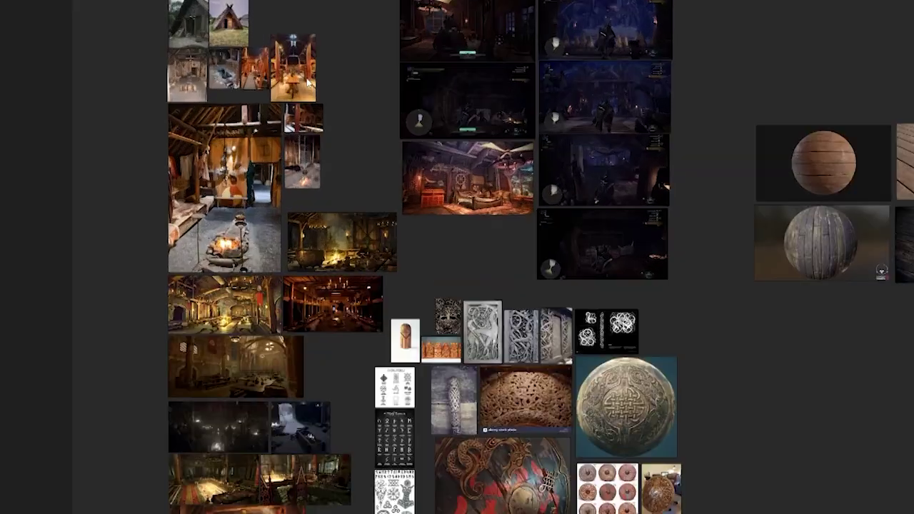
# Examine the exterior references of the timber huts on the reference board, including the carved gable boards and wooden door.
pyautogui.scroll(5, 307, 80)
pyautogui.moveTo(308, 82); pyautogui.dragTo(426, 303, button='middle')
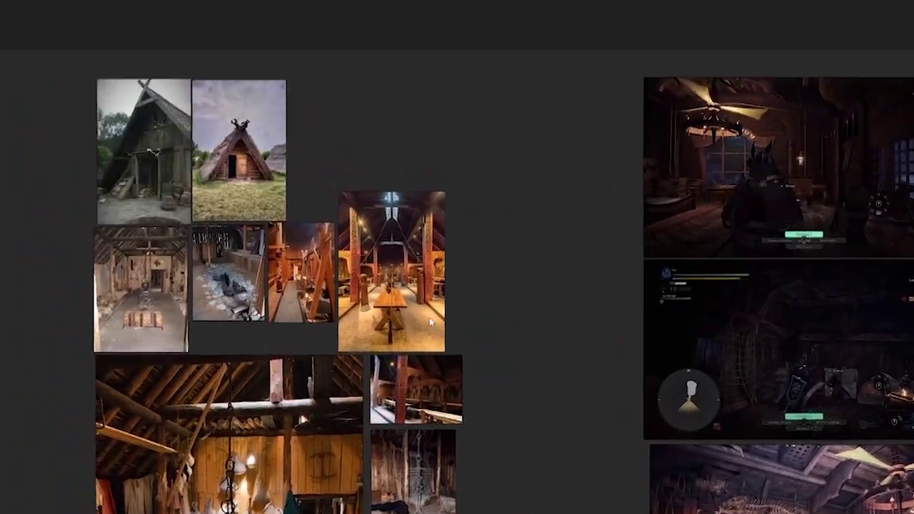
pyautogui.scroll(5, 264, 196)
pyautogui.scroll(-1, 261, 193)
pyautogui.scroll(6, 189, 136)
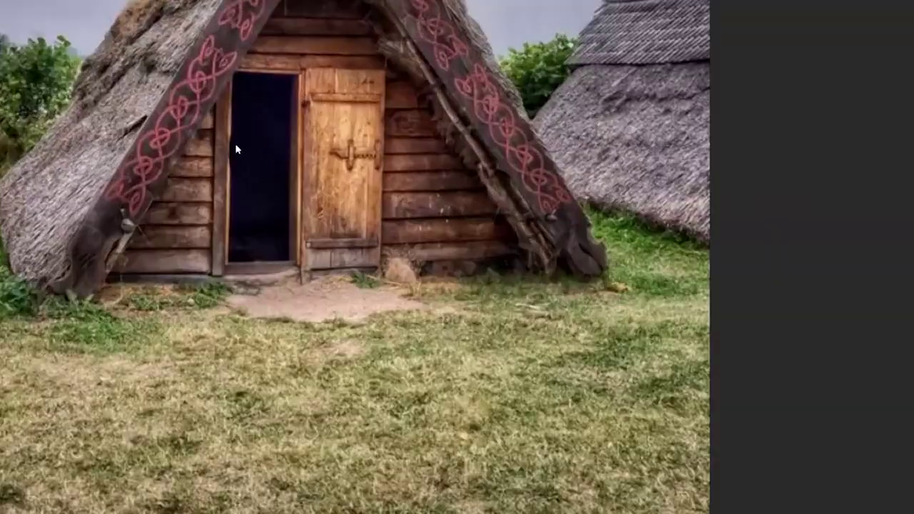
pyautogui.scroll(-3, 236, 145)
pyautogui.scroll(-4, 275, 221)
# Look through the Viking hall interior and game lighting references on the board.
pyautogui.moveTo(418, 357); pyautogui.dragTo(379, 291, button='middle')
pyautogui.moveTo(532, 393); pyautogui.dragTo(593, 386)
pyautogui.moveTo(383, 392); pyautogui.dragTo(421, 345)
pyautogui.scroll(-4, 421, 344)
pyautogui.moveTo(420, 343); pyautogui.dragTo(413, 292, button='middle')
pyautogui.scroll(-2, 412, 328)
pyautogui.moveTo(412, 327); pyautogui.dragTo(390, 289, button='middle')
pyautogui.moveTo(292, 142); pyautogui.dragTo(308, 122)
pyautogui.moveTo(309, 139); pyautogui.dragTo(315, 143)
pyautogui.scroll(-2, 373, 355)
pyautogui.moveTo(374, 353); pyautogui.dragTo(330, 205, button='middle')
pyautogui.scroll(-4, 341, 179)
pyautogui.moveTo(461, 319); pyautogui.dragTo(449, 280, button='middle')
pyautogui.moveTo(552, 395); pyautogui.dragTo(301, 222, button='middle')
pyautogui.moveTo(422, 468); pyautogui.dragTo(444, 375, button='middle')
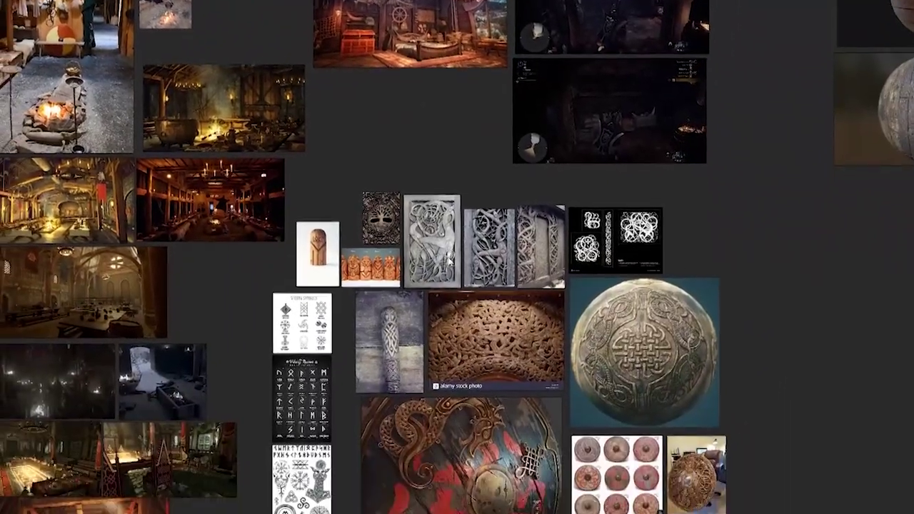
# Examine the references for carved ornaments, runes and decorated shields.
pyautogui.scroll(2, 443, 375)
pyautogui.moveTo(491, 356); pyautogui.dragTo(447, 258, button='middle')
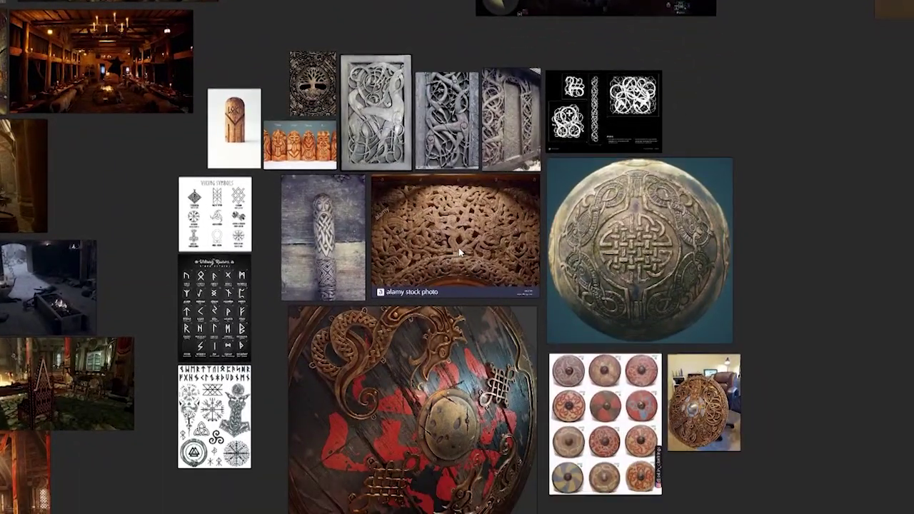
pyautogui.scroll(-2, 516, 307)
pyautogui.moveTo(520, 338); pyautogui.dragTo(423, 215, button='middle')
pyautogui.moveTo(507, 367); pyautogui.dragTo(533, 236, button='middle')
pyautogui.scroll(4, 540, 343)
pyautogui.moveTo(414, 389); pyautogui.dragTo(609, 313, button='middle')
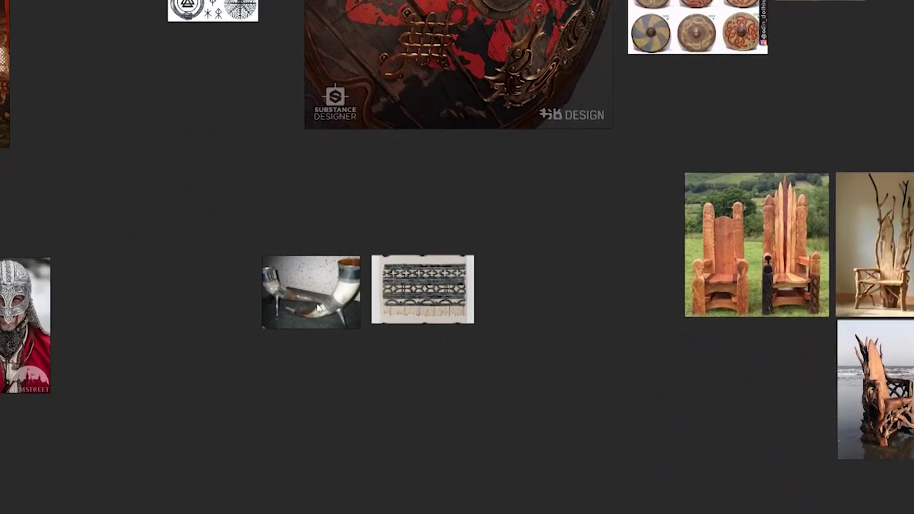
# Review the prop references such as the drinking horns, woven pattern, helmet and carved wooden chairs.
pyautogui.scroll(6, 310, 291)
pyautogui.scroll(4, 328, 327)
pyautogui.moveTo(331, 329); pyautogui.dragTo(386, 408, button='middle')
pyautogui.scroll(-6, 342, 228)
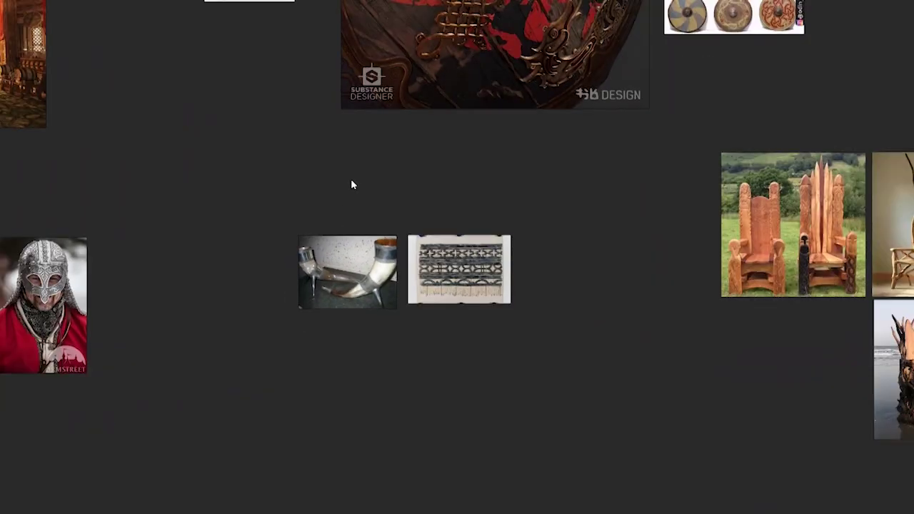
pyautogui.moveTo(350, 176); pyautogui.dragTo(362, 484, button='middle')
pyautogui.scroll(-5, 289, 283)
pyautogui.moveTo(289, 282); pyautogui.dragTo(271, 450, button='middle')
pyautogui.scroll(2, 392, 130)
pyautogui.moveTo(391, 134); pyautogui.dragTo(353, 338, button='middle')
pyautogui.scroll(1, 317, 267)
pyautogui.moveTo(270, 375); pyautogui.dragTo(581, 149, button='middle')
pyautogui.moveTo(417, 380); pyautogui.dragTo(629, 233, button='middle')
pyautogui.scroll(1, 436, 294)
pyautogui.moveTo(440, 337); pyautogui.dragTo(494, 118, button='middle')
pyautogui.moveTo(493, 317); pyautogui.dragTo(443, 214, button='middle')
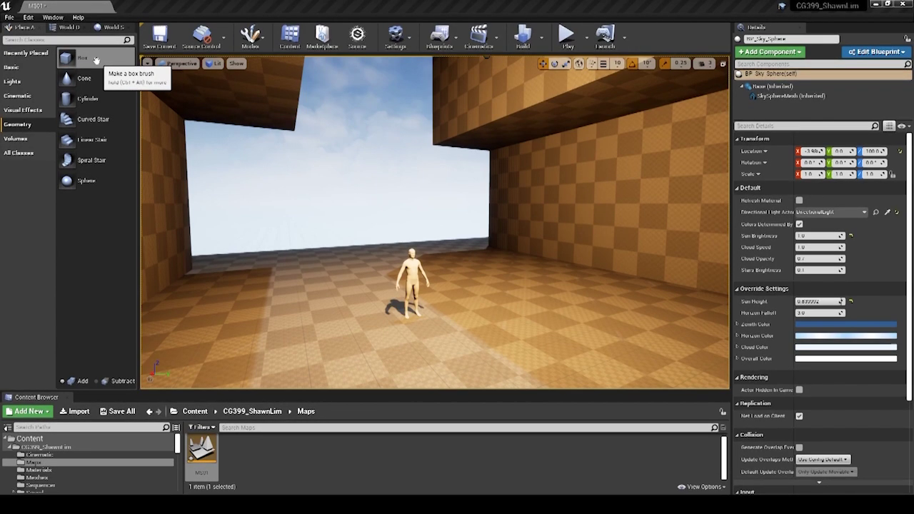
# In Unreal Editor, place an additive box brush beside the mannequin and size it to X 100, Y 100, Z 1000.
pyautogui.moveTo(107, 57); pyautogui.dragTo(98, 73)
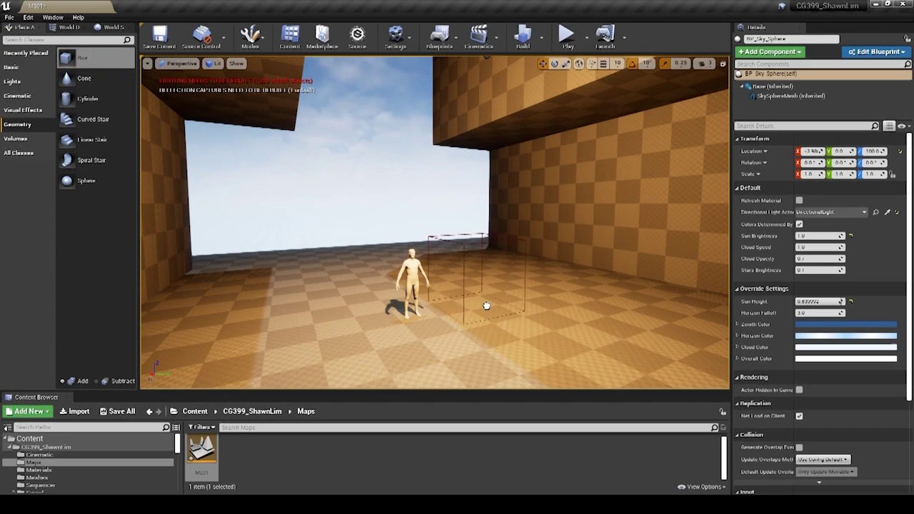
pyautogui.moveTo(518, 305); pyautogui.dragTo(518, 306)
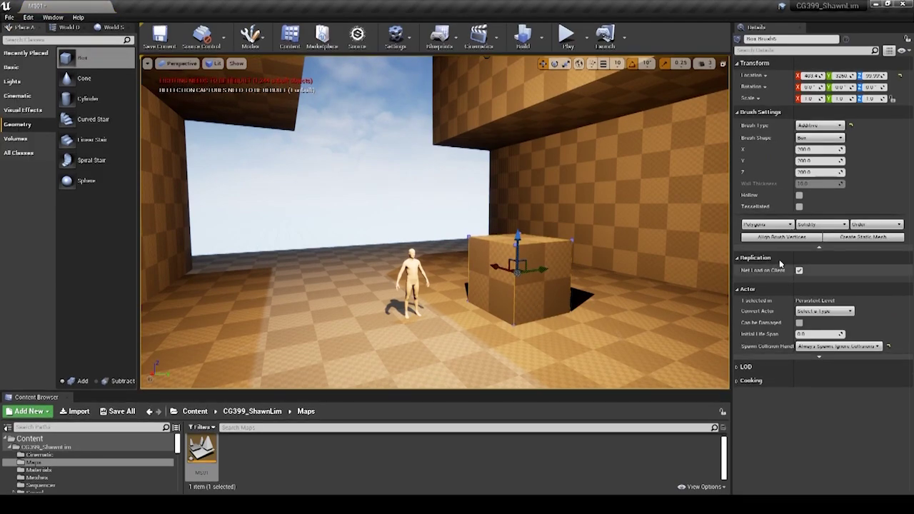
pyautogui.moveTo(828, 161)
pyautogui.mouseDown()
pyautogui.moveTo(849, 161)
pyautogui.moveTo(793, 160)
pyautogui.moveTo(849, 173)
pyautogui.moveTo(827, 149)
pyautogui.mouseUp()
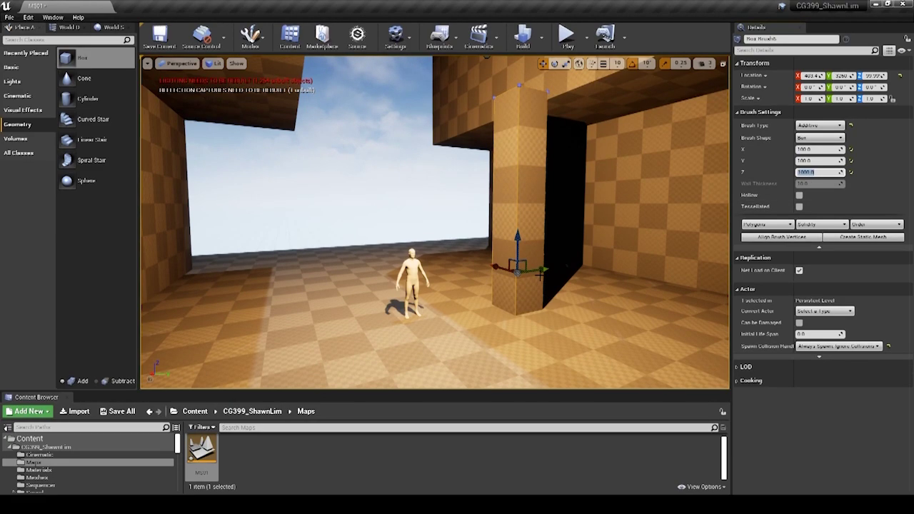
# Move the tall box column closer to the side wall and raise it towards the ceiling.
pyautogui.moveTo(574, 271); pyautogui.dragTo(587, 271)
pyautogui.moveTo(612, 230); pyautogui.dragTo(567, 248, button='right')
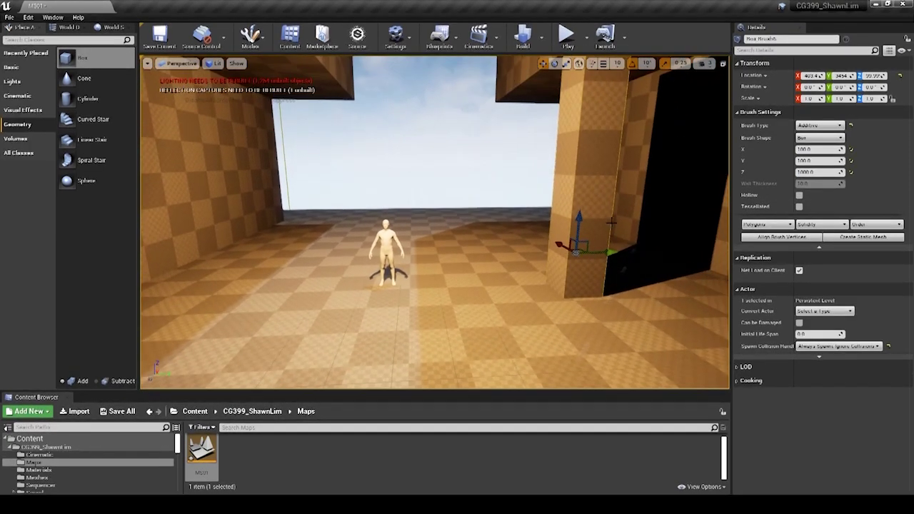
pyautogui.moveTo(579, 190); pyautogui.dragTo(580, 188)
pyautogui.moveTo(575, 203)
pyautogui.mouseDown(button='right')
pyautogui.moveTo(614, 167)
pyautogui.moveTo(607, 173)
pyautogui.mouseUp(button='right')
# Duplicate the tall box column and position the copies further along the hall.
pyautogui.moveTo(532, 294); pyautogui.dragTo(539, 294)
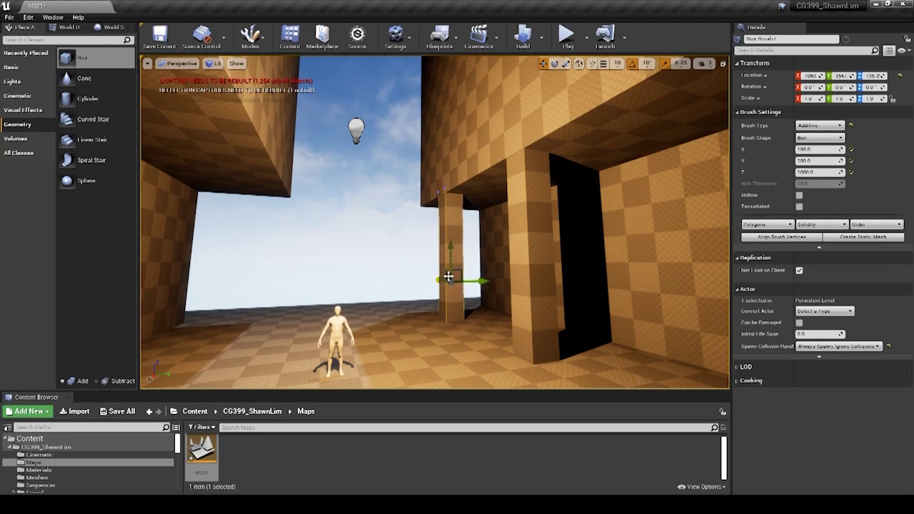
pyautogui.keyDown('shift'); pyautogui.moveTo(600, 298); pyautogui.dragTo(616, 295); pyautogui.keyUp('shift')
pyautogui.moveTo(422, 285)
pyautogui.keyDown('shift'); pyautogui.mouseDown()
pyautogui.moveTo(430, 257)
pyautogui.moveTo(614, 244)
pyautogui.mouseUp(); pyautogui.keyUp('shift')
pyautogui.moveTo(614, 244); pyautogui.dragTo(671, 247, button='right')
pyautogui.moveTo(435, 236)
pyautogui.mouseDown(button='right')
pyautogui.moveTo(493, 239)
pyautogui.moveTo(564, 260)
pyautogui.moveTo(546, 266)
pyautogui.mouseUp(button='right')
pyautogui.moveTo(546, 304); pyautogui.dragTo(512, 307, button='right')
pyautogui.click(440, 297)
pyautogui.moveTo(454, 321); pyautogui.dragTo(548, 281)
pyautogui.moveTo(549, 282); pyautogui.dragTo(585, 280, button='right')
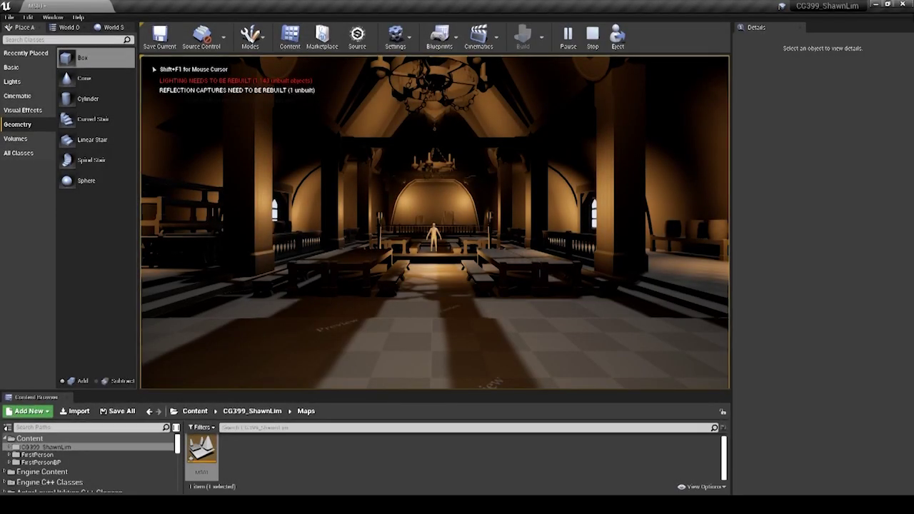
# Walk through the blocked-out hall in play mode, examining the side room, tables, railings and raised platform.
pyautogui.press('w')
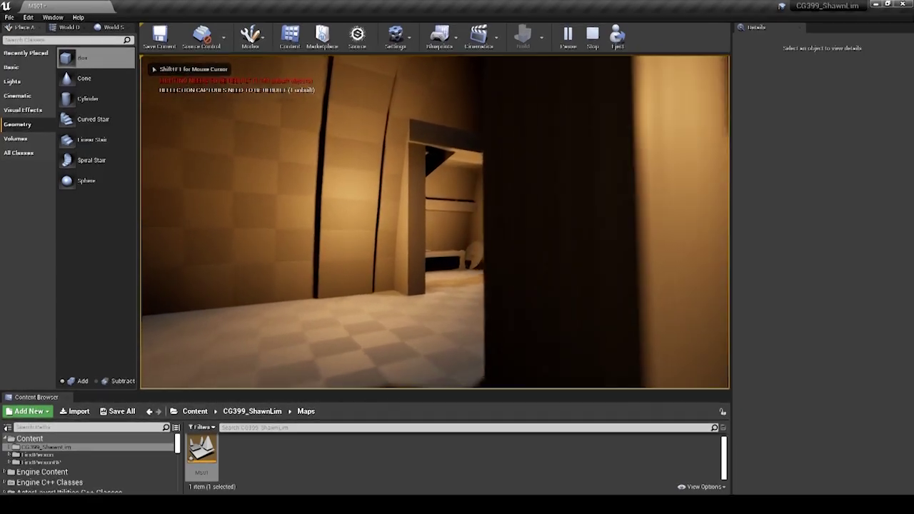
pyautogui.press('w')
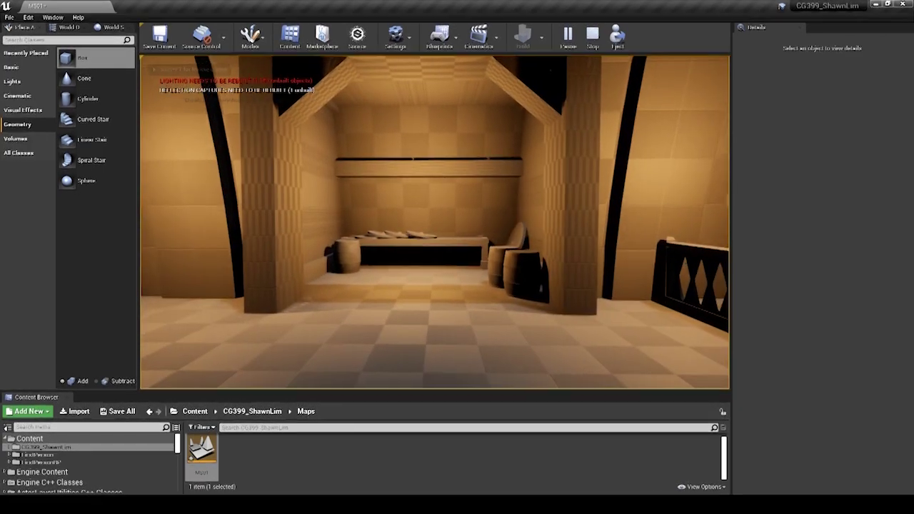
pyautogui.press('w')
pyautogui.press('w')
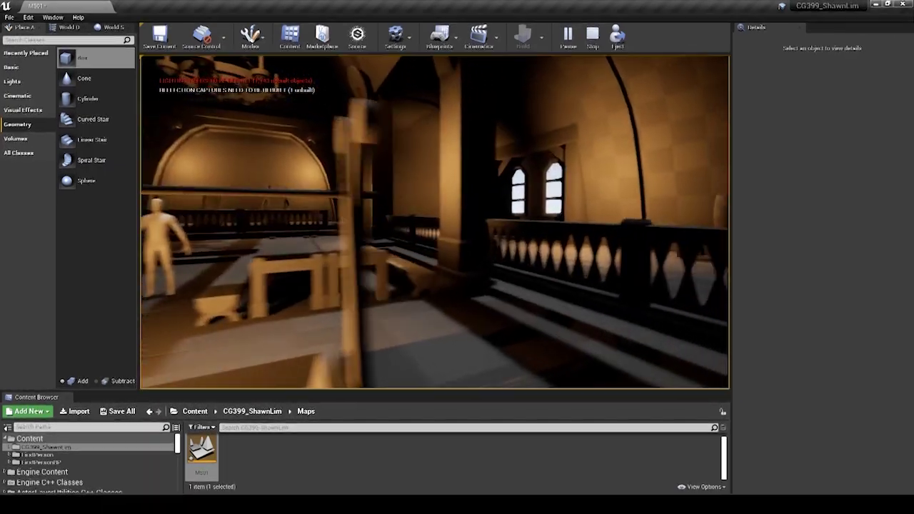
pyautogui.press('w')
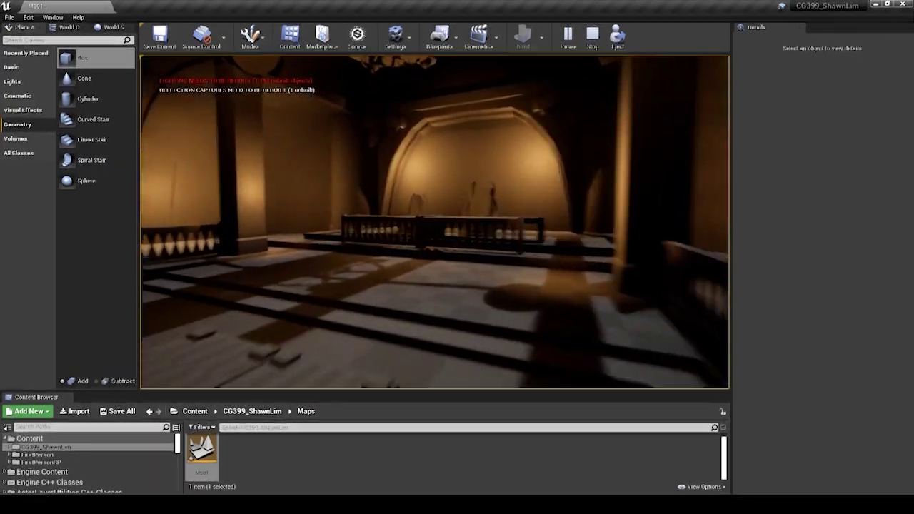
pyautogui.press('w')
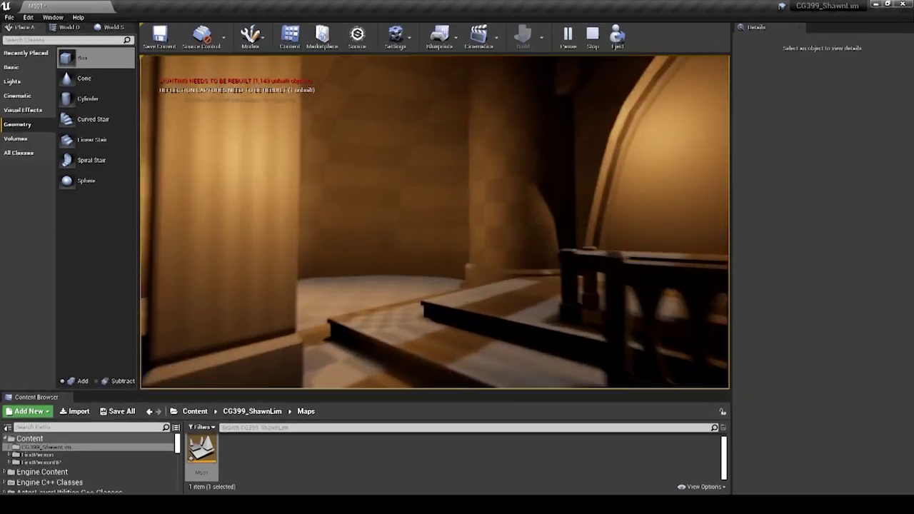
pyautogui.press('w')
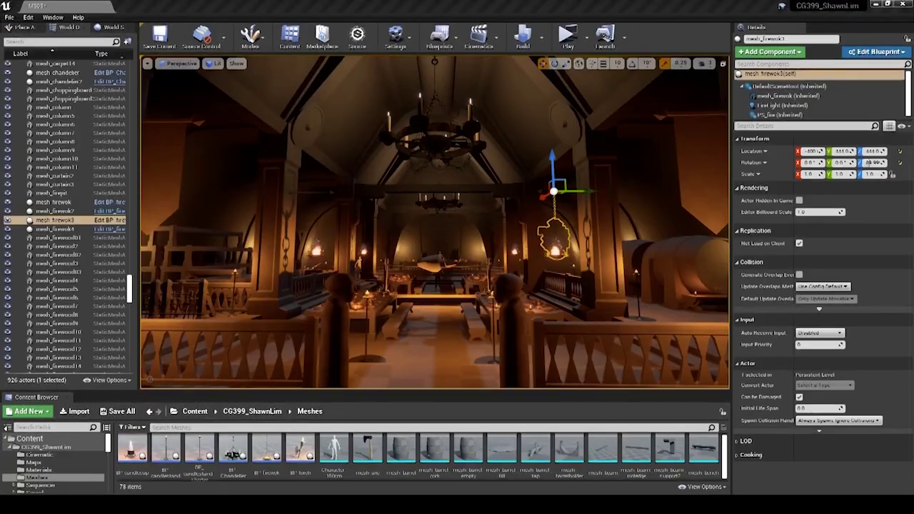
# Select mesh_firepit and the hanging mesh_firewok3 in the hall, and inspect the fire bowl and candle stand lighting.
pyautogui.click(53, 193)
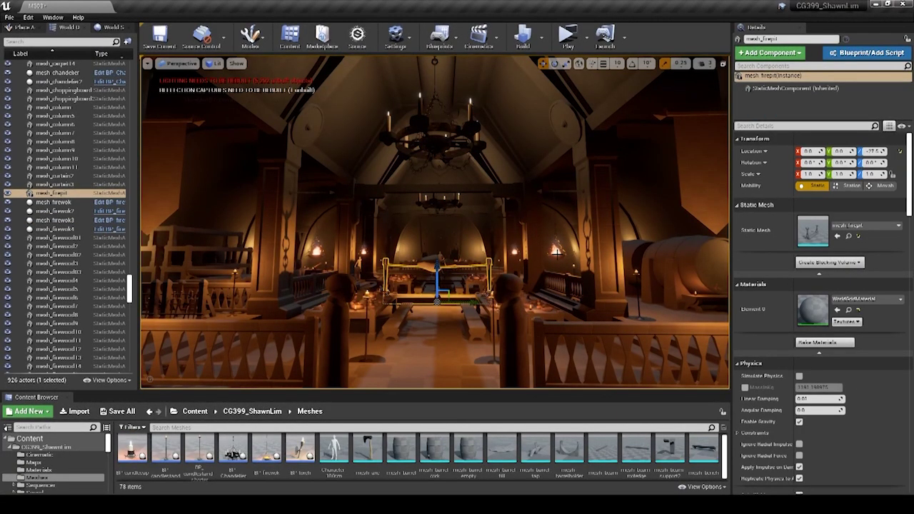
pyautogui.click(555, 248)
pyautogui.moveTo(556, 249); pyautogui.dragTo(582, 253, button='right')
pyautogui.moveTo(441, 221); pyautogui.dragTo(472, 221, button='right')
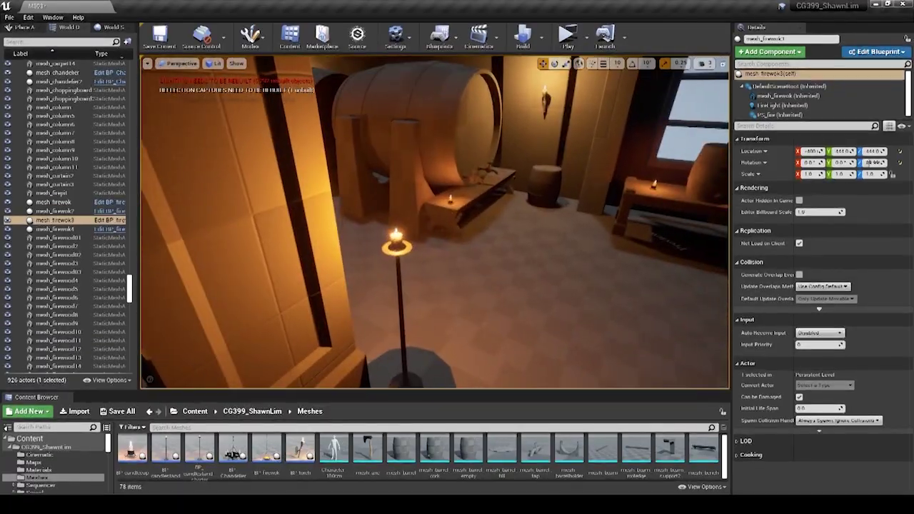
pyautogui.moveTo(434, 223); pyautogui.dragTo(390, 198, button='right')
pyautogui.moveTo(389, 274); pyautogui.dragTo(385, 273, button='right')
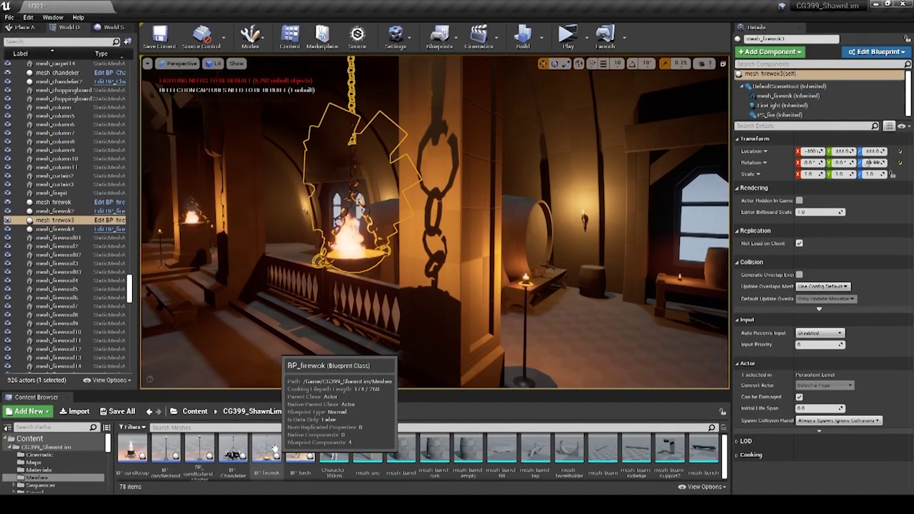
# Open the BP_firewok blueprint and examine its mesh, fire light and fire particle components.
pyautogui.doubleClick(275, 450)
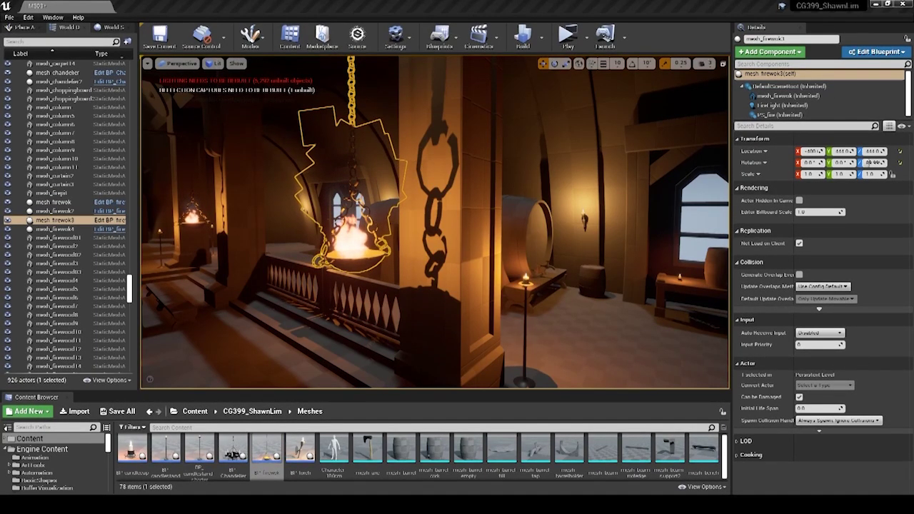
pyautogui.moveTo(0, 13); pyautogui.dragTo(171, 12)
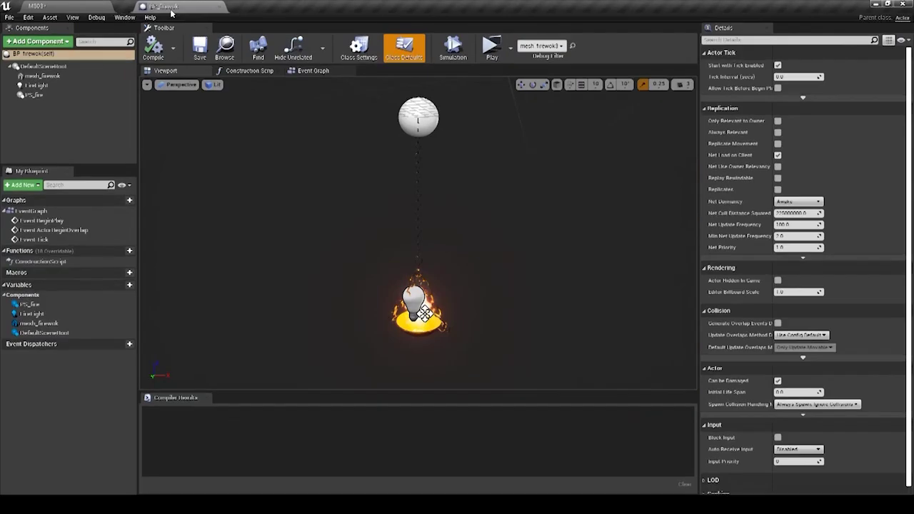
pyautogui.moveTo(471, 339); pyautogui.dragTo(457, 357, button='right')
pyautogui.scroll(10, 457, 338)
pyautogui.scroll(-5, 450, 336)
pyautogui.click(438, 300)
pyautogui.scroll(-5, 438, 300)
pyautogui.moveTo(437, 300); pyautogui.dragTo(592, 301, button='right')
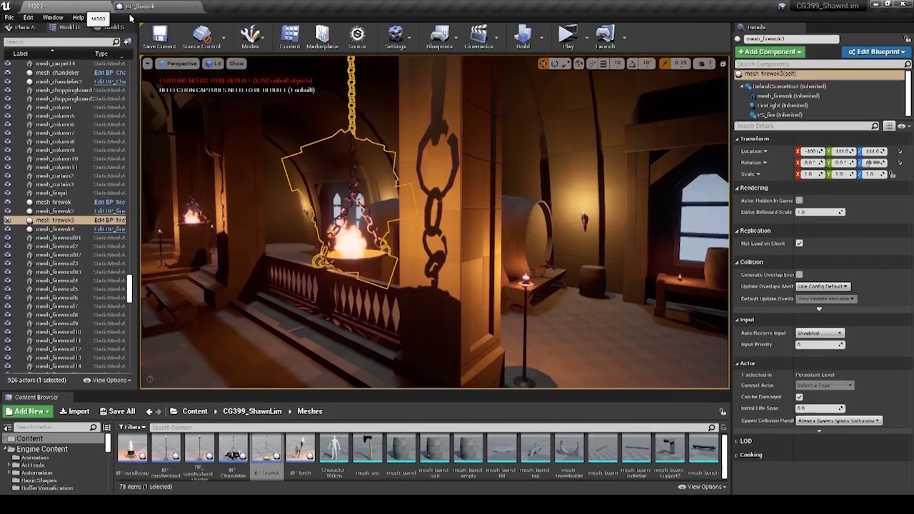
# Return to the level and place another BP_firewok in the side area near the arched windows.
pyautogui.moveTo(435, 221); pyautogui.dragTo(500, 221, button='right')
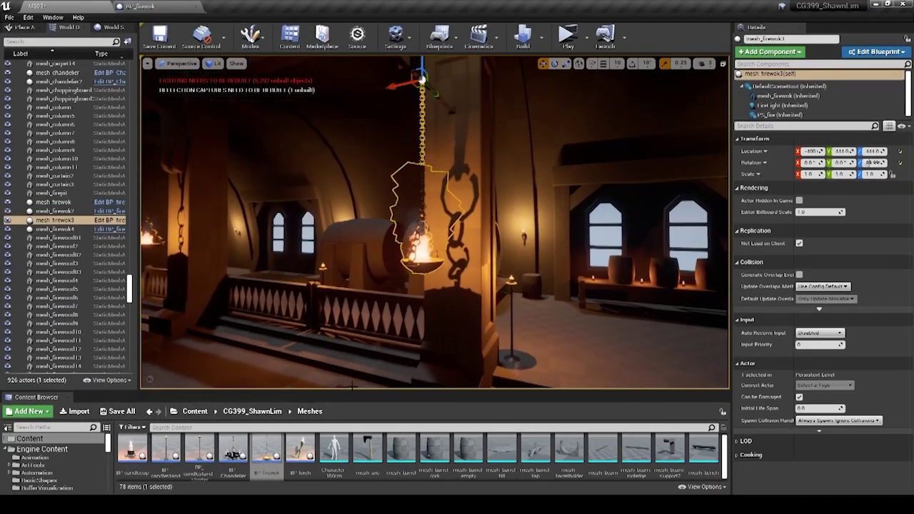
pyautogui.moveTo(266, 455); pyautogui.dragTo(603, 141)
pyautogui.moveTo(582, 172)
pyautogui.mouseDown(button='right')
pyautogui.moveTo(457, 207)
pyautogui.moveTo(572, 178)
pyautogui.mouseUp(button='right')
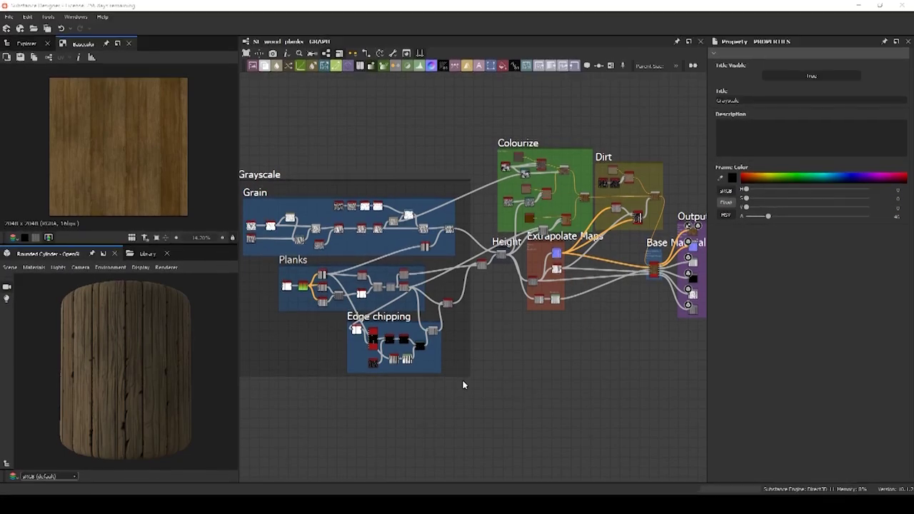
# In Substance Designer, inspect the wood planks material on the rounded cylinder from different angles and under rotated lighting.
pyautogui.moveTo(129, 402); pyautogui.dragTo(354, 400)
pyautogui.keyDown('ctrl'); pyautogui.keyDown('shift'); pyautogui.moveTo(332, 397); pyautogui.dragTo(116, 398, button='right'); pyautogui.keyUp('shift'); pyautogui.keyUp('ctrl')
pyautogui.moveTo(117, 402); pyautogui.dragTo(2, 400)
pyautogui.keyDown('ctrl'); pyautogui.keyDown('shift'); pyautogui.moveTo(1, 400); pyautogui.dragTo(129, 401, button='right'); pyautogui.keyUp('shift'); pyautogui.keyUp('ctrl')
pyautogui.moveTo(128, 402); pyautogui.dragTo(155, 404)
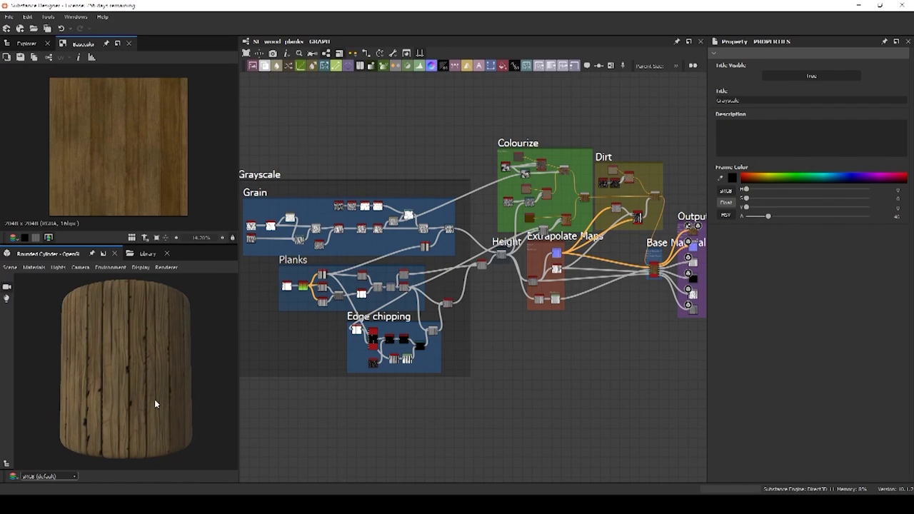
# Preview the wood planks graph's exposed input parameters and set the Planks Amount to 1.
pyautogui.click(527, 414)
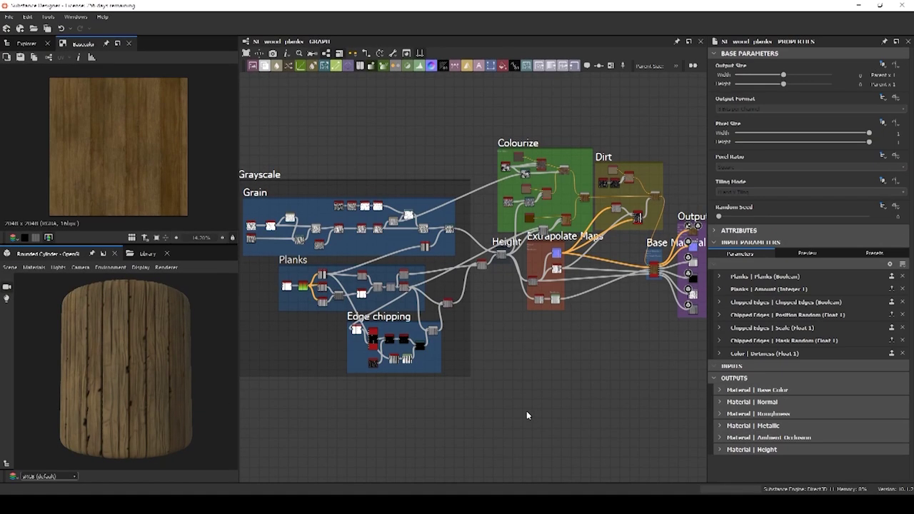
pyautogui.click(796, 254)
pyautogui.click(724, 282)
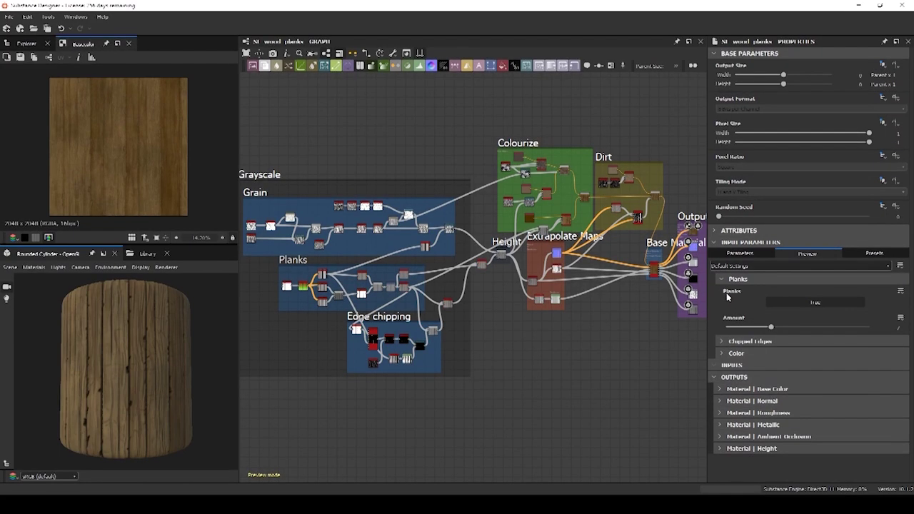
pyautogui.moveTo(772, 327); pyautogui.dragTo(683, 334)
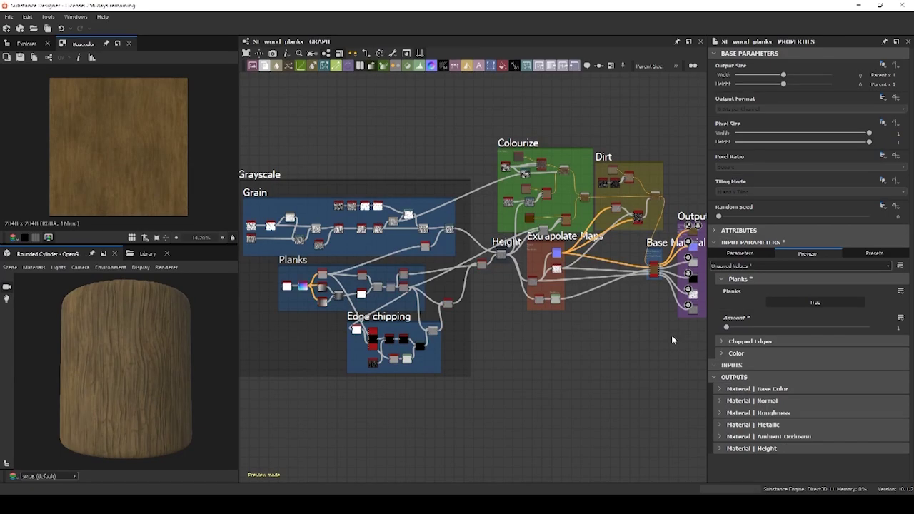
# Check the Chipped Edges parameters and set the Planks Amount to 8.
pyautogui.click(720, 342)
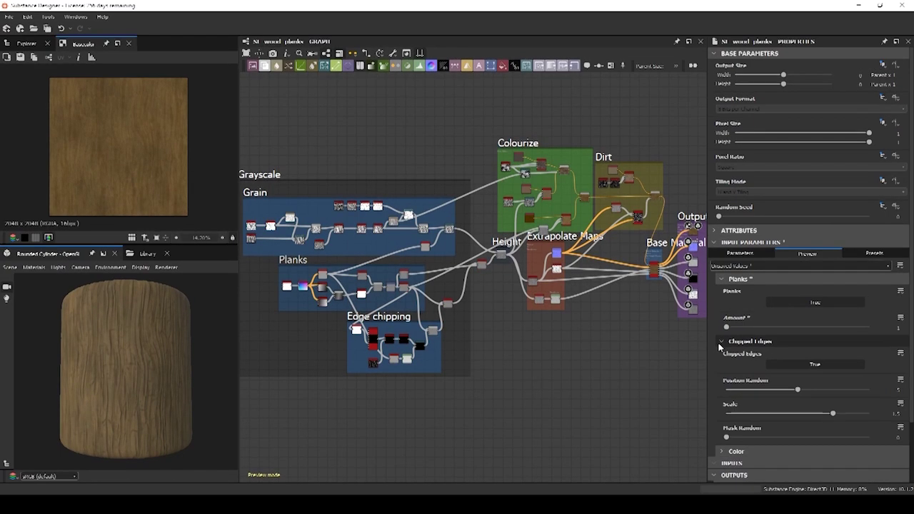
pyautogui.click(720, 342)
pyautogui.moveTo(727, 327); pyautogui.dragTo(778, 330)
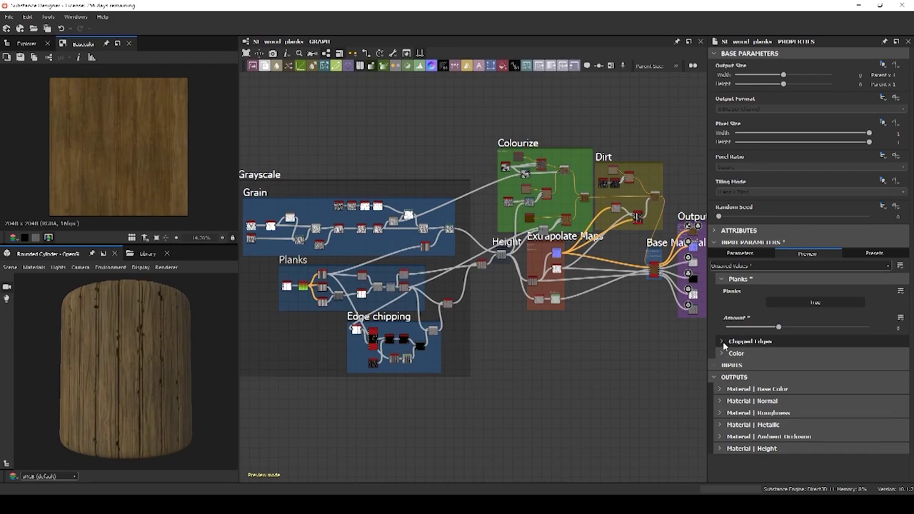
# In the Chipped Edges parameters, set Position Random to 1.3 and Scale to 0.94.
pyautogui.click(723, 342)
pyautogui.moveTo(799, 392); pyautogui.dragTo(745, 391)
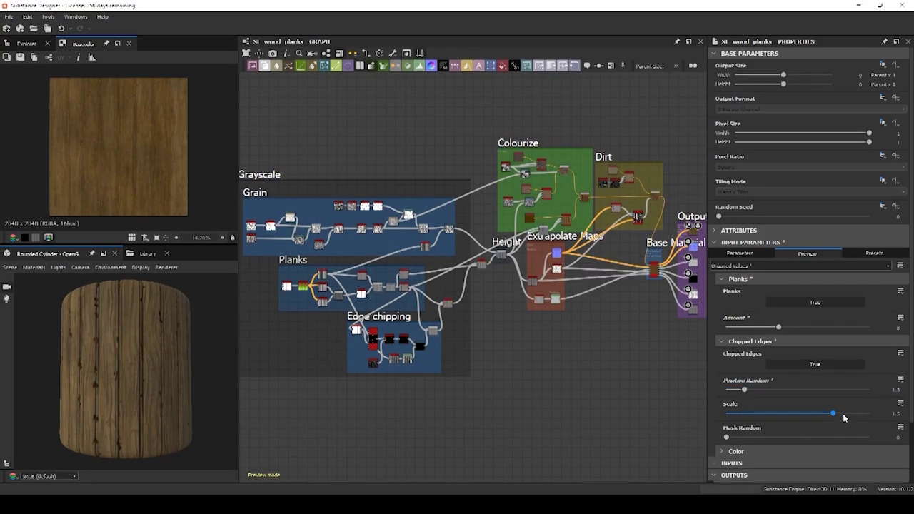
pyautogui.moveTo(833, 414); pyautogui.dragTo(793, 412)
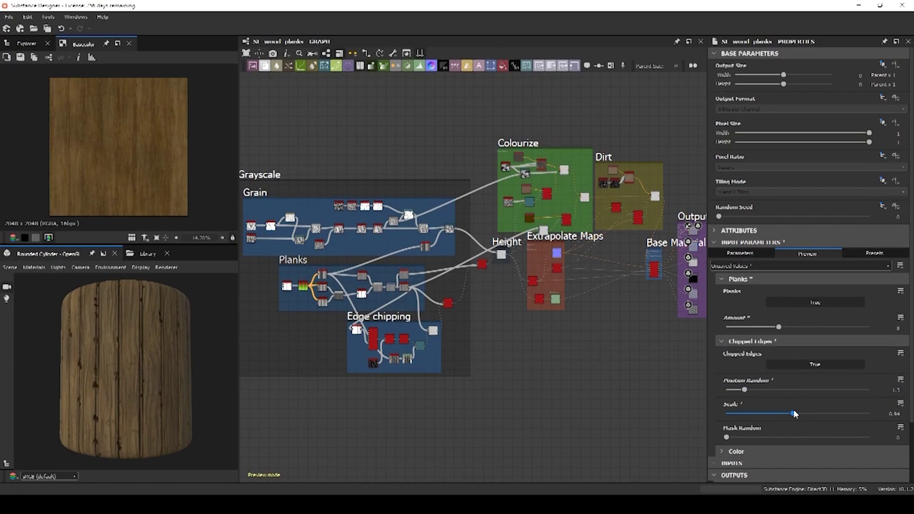
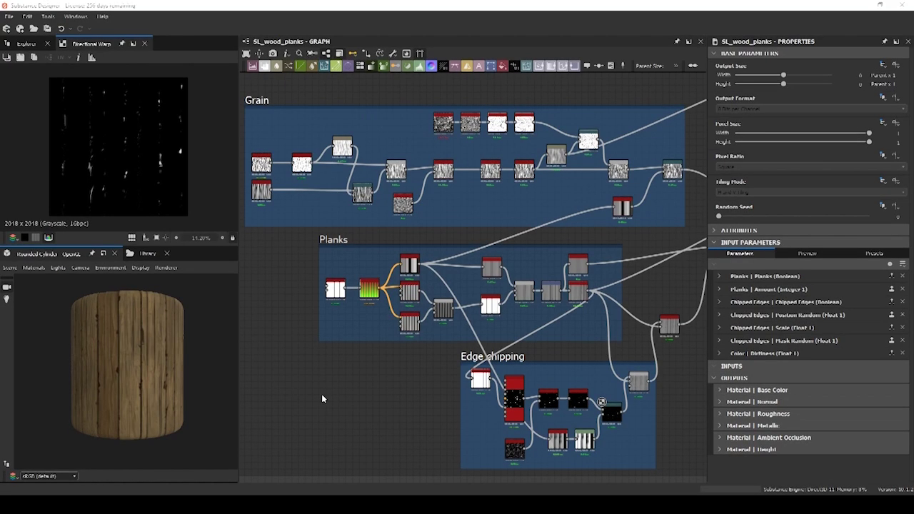
# Look over the graph's Planks, Edge chipping and Grain frames.
pyautogui.click(367, 239)
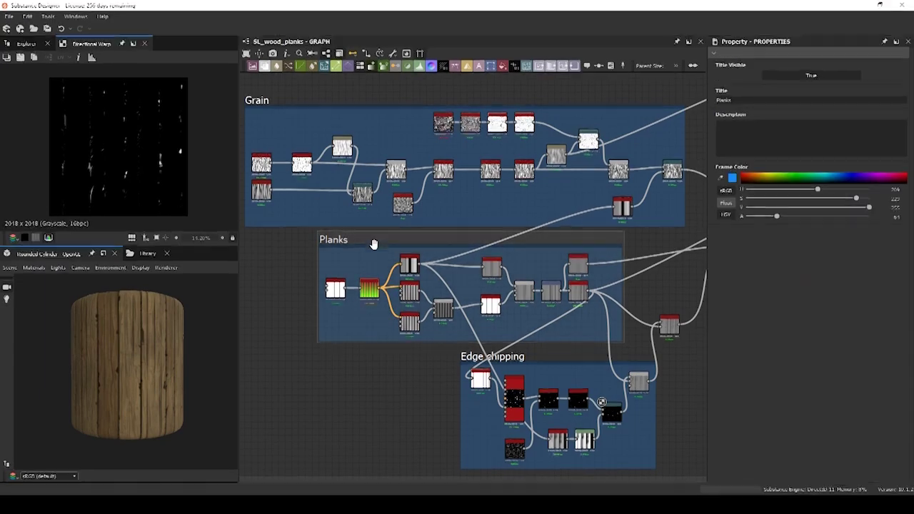
pyautogui.click(521, 360)
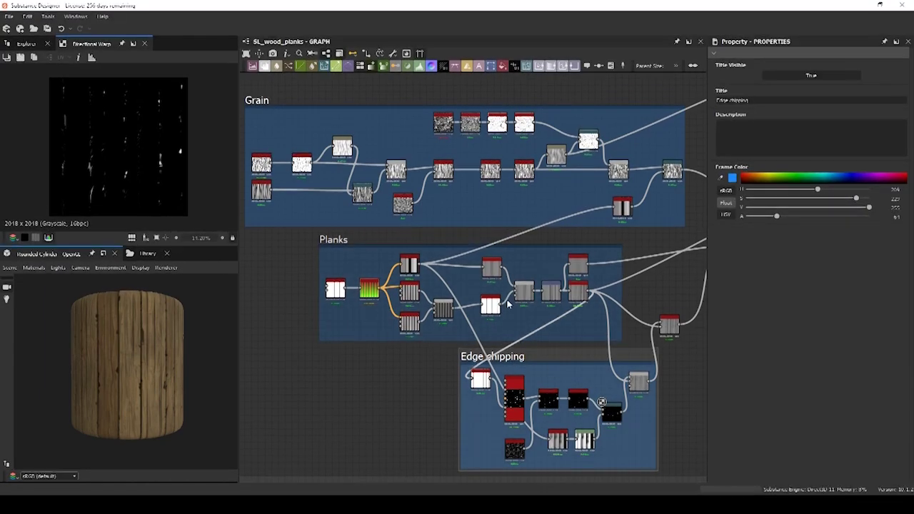
pyautogui.click(282, 104)
pyautogui.click(400, 236)
# Preview the Tile Generator and Flood Fill outputs at the start of the Planks frame.
pyautogui.scroll(3, 493, 307)
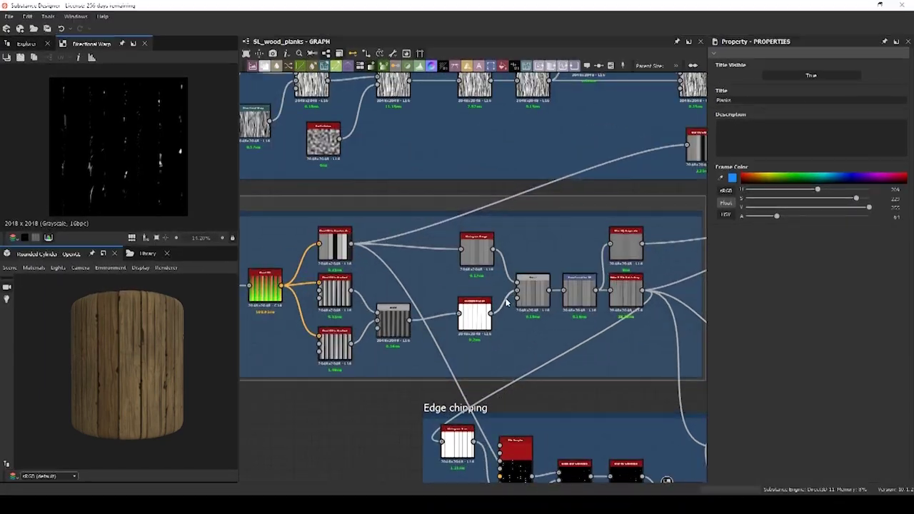
pyautogui.moveTo(461, 328); pyautogui.dragTo(523, 323, button='middle')
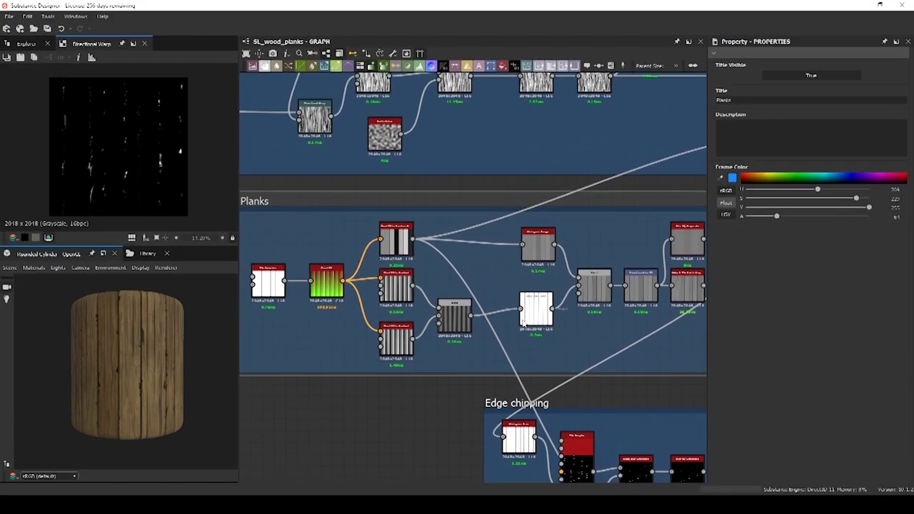
pyautogui.doubleClick(273, 286)
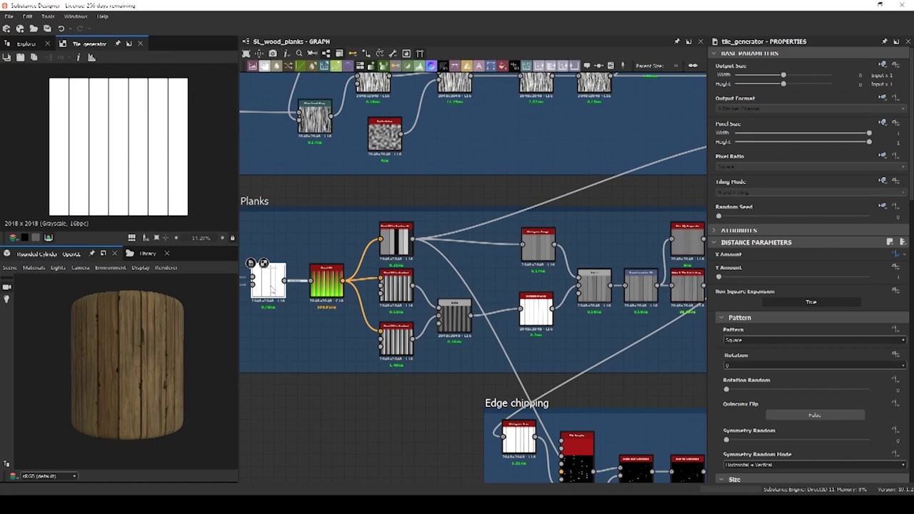
pyautogui.scroll(2, 420, 312)
pyautogui.moveTo(303, 289); pyautogui.dragTo(339, 289, button='middle')
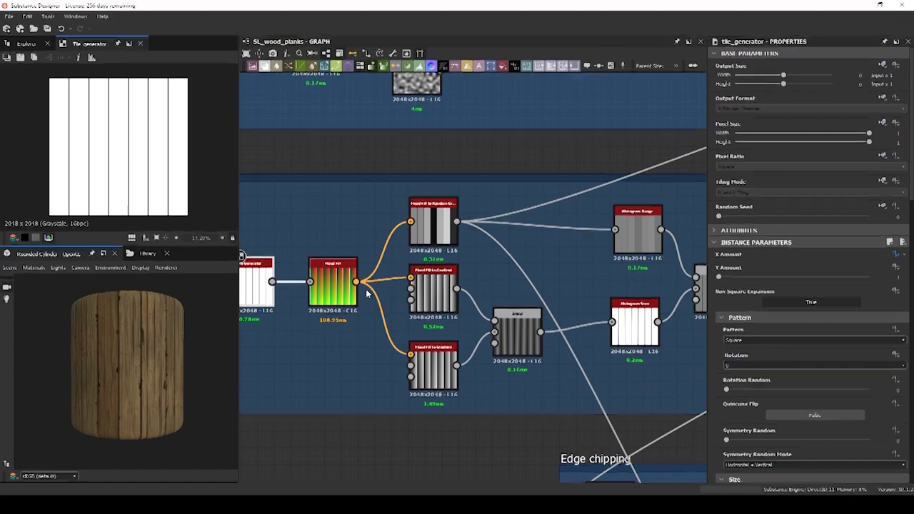
pyautogui.doubleClick(339, 289)
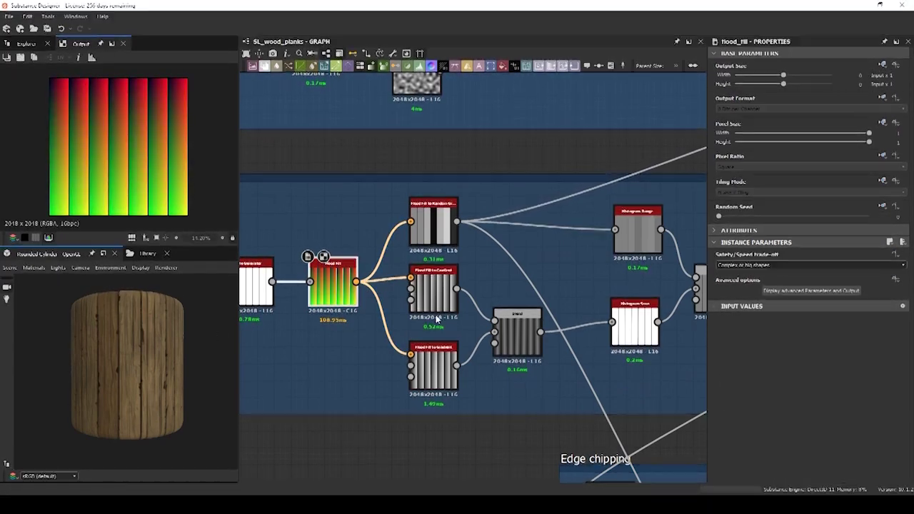
# Preview the Flood Fill to Random Grayscale node and compare the two Flood Fill to Gradient nodes.
pyautogui.doubleClick(441, 232)
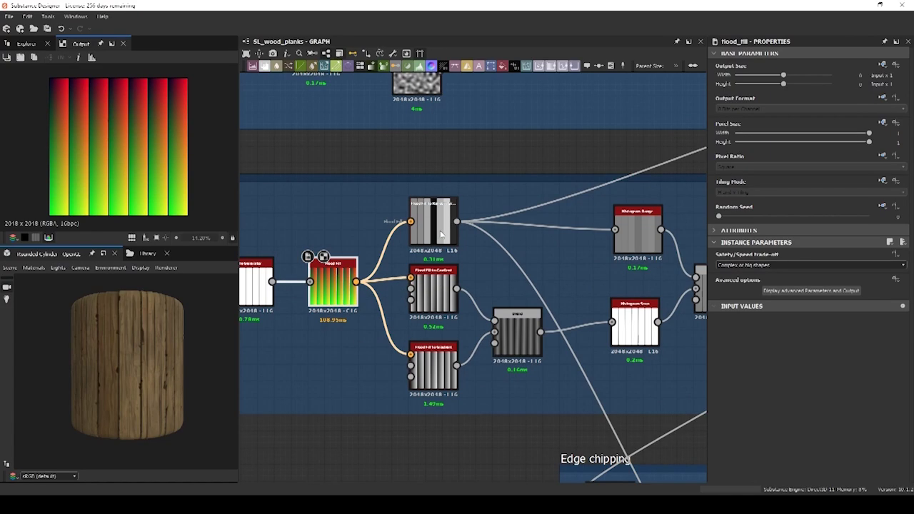
pyautogui.doubleClick(434, 293)
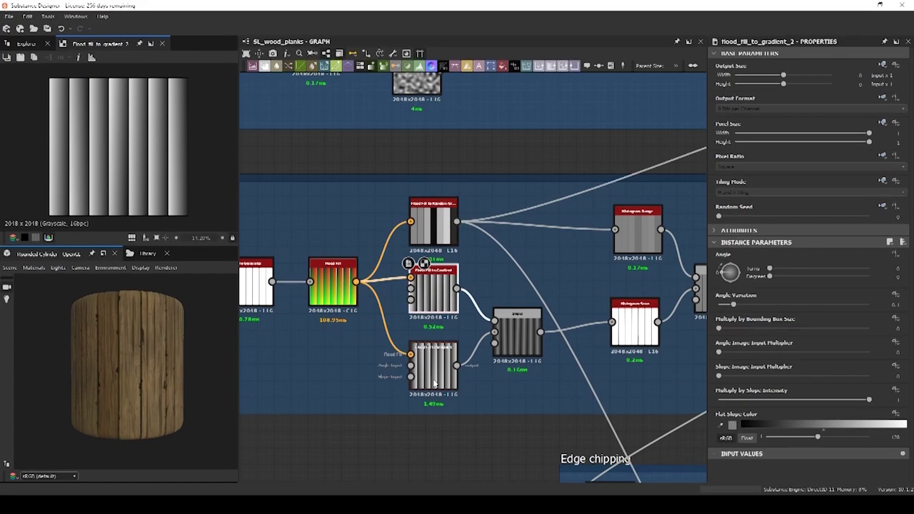
pyautogui.doubleClick(438, 227)
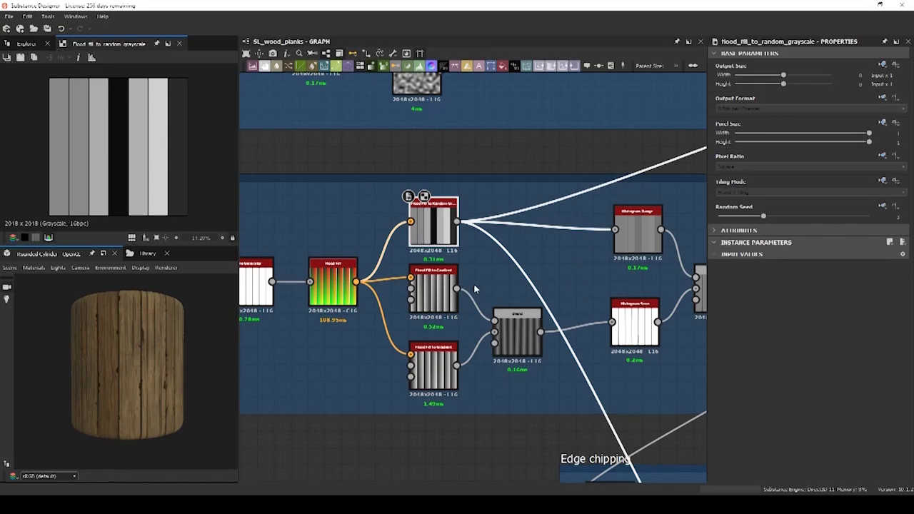
pyautogui.doubleClick(449, 304)
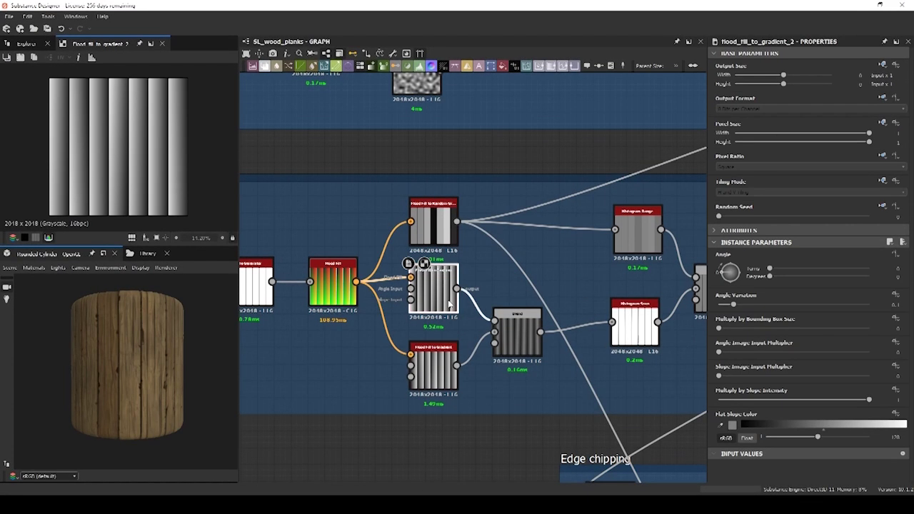
pyautogui.click(443, 362)
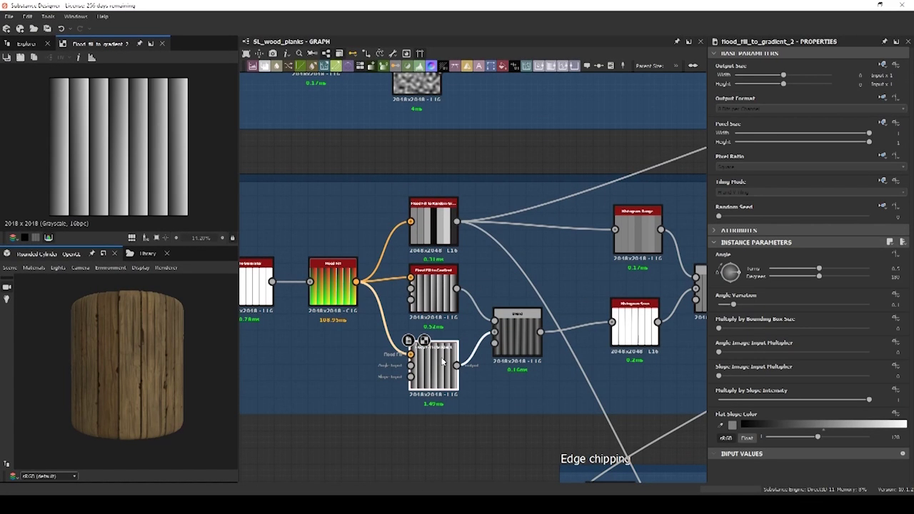
# Preview the Blend of the two gradients and examine the plank gaps in the Histogram Scan output up close.
pyautogui.click(524, 334)
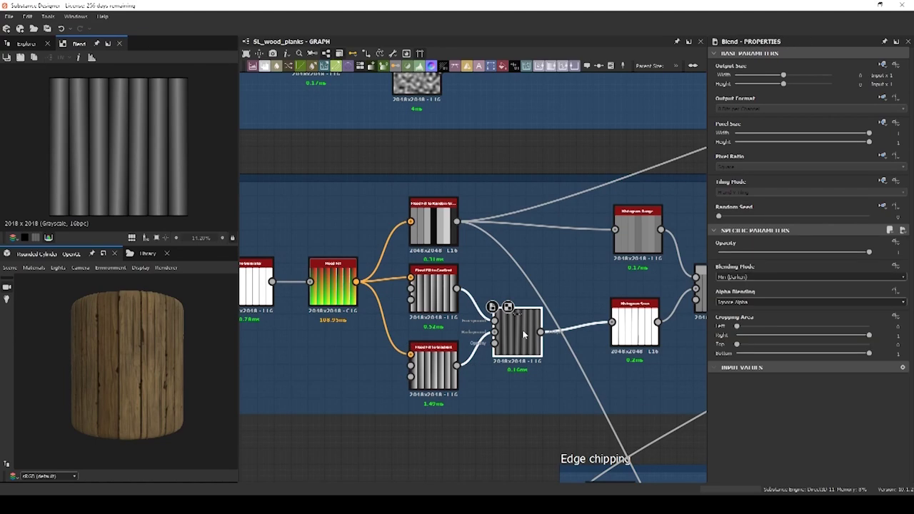
pyautogui.moveTo(587, 361); pyautogui.dragTo(534, 359, button='middle')
pyautogui.click(582, 324)
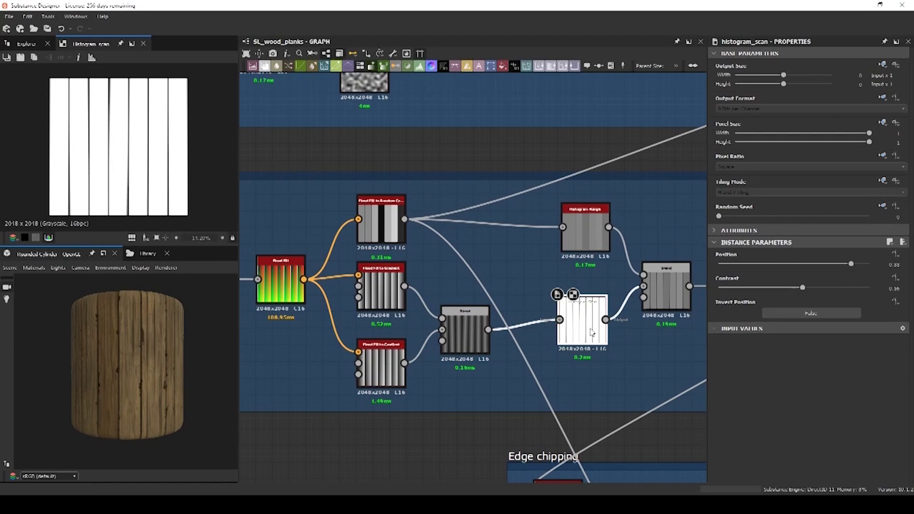
pyautogui.moveTo(612, 380); pyautogui.dragTo(575, 377, button='middle')
pyautogui.scroll(2, 125, 180)
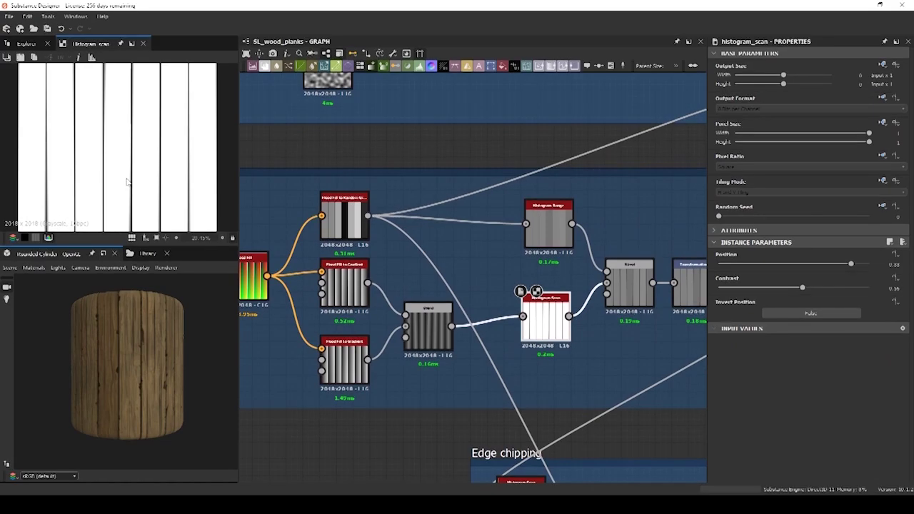
pyautogui.scroll(2, 116, 194)
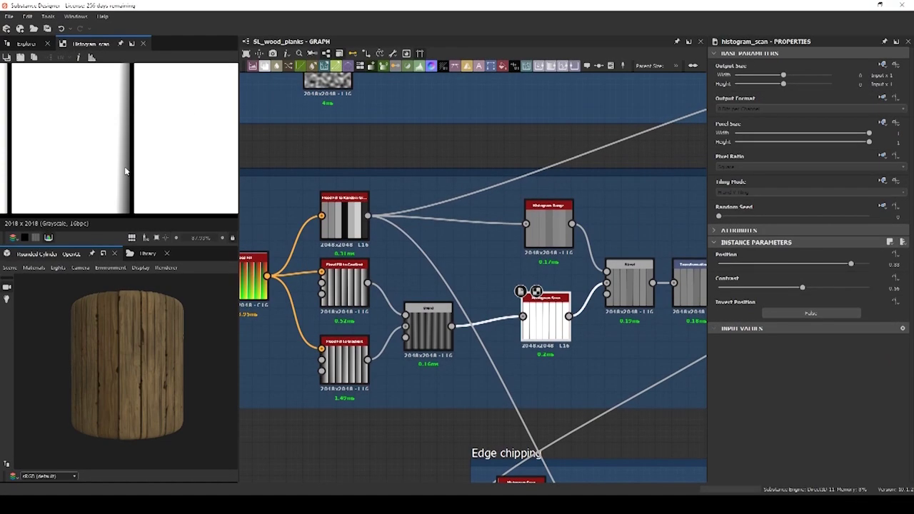
pyautogui.scroll(-3, 131, 161)
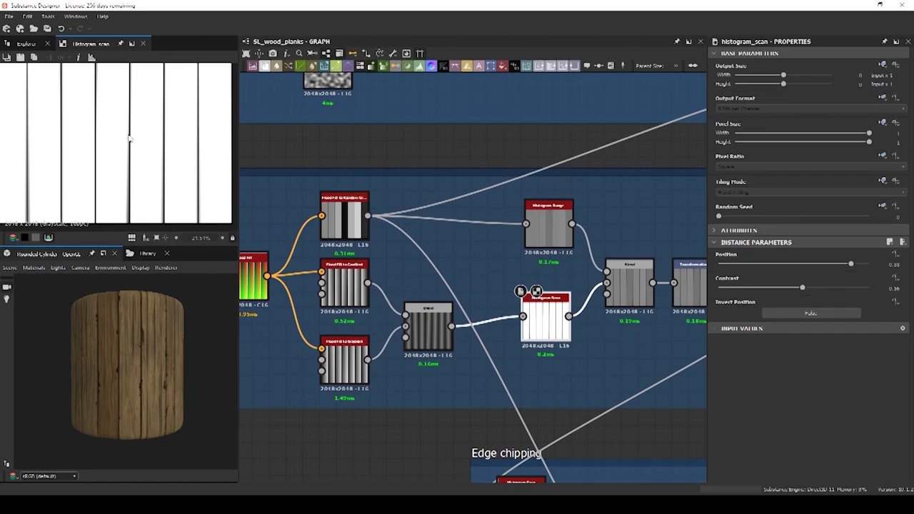
pyautogui.scroll(-1, 131, 135)
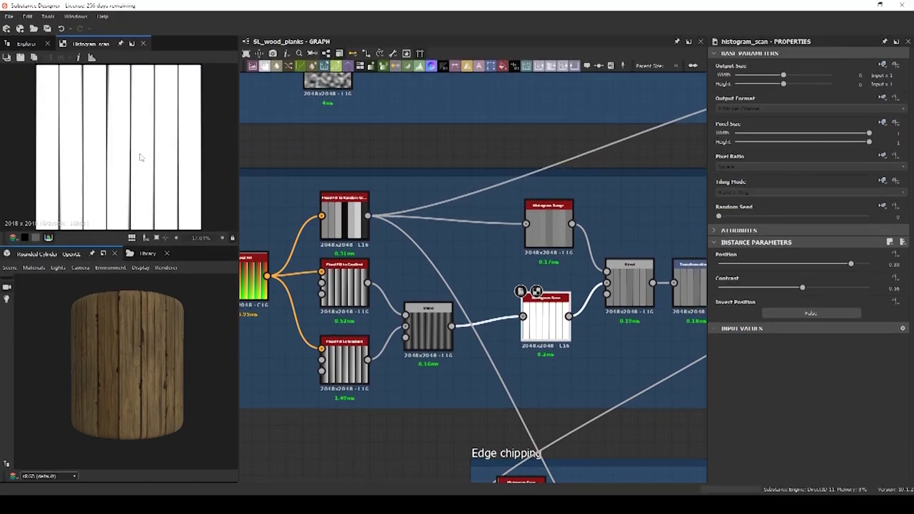
pyautogui.scroll(-2, 140, 158)
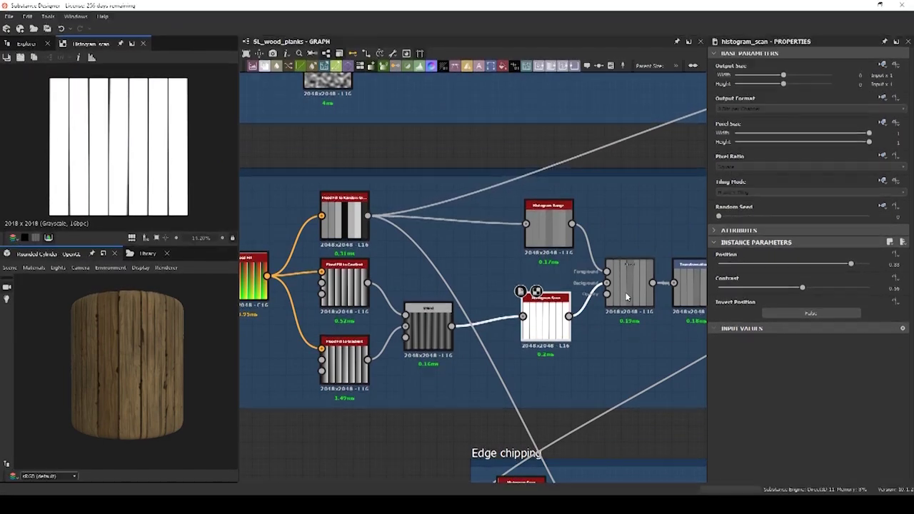
# Preview the Blend combining Histogram Range with Histogram Scan, and the Make It Tile Patch Grayscale output.
pyautogui.click(627, 297)
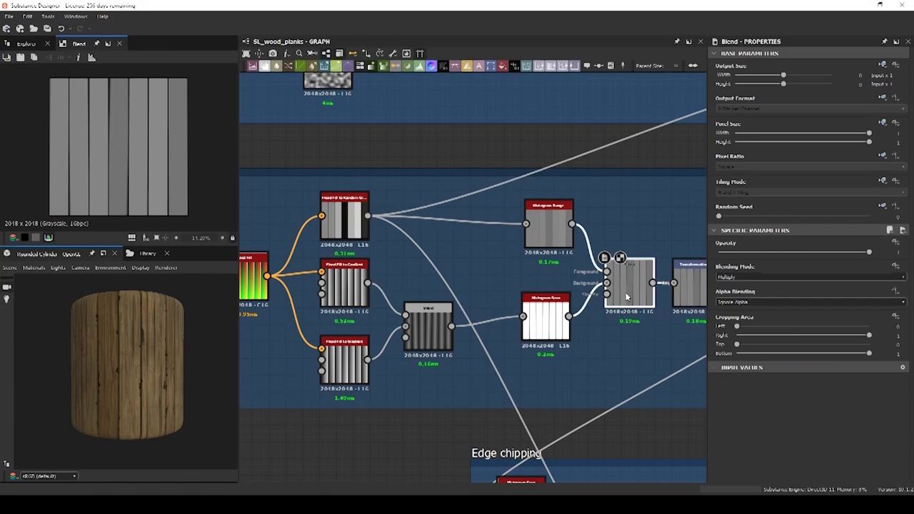
pyautogui.moveTo(626, 328); pyautogui.dragTo(478, 276, button='middle')
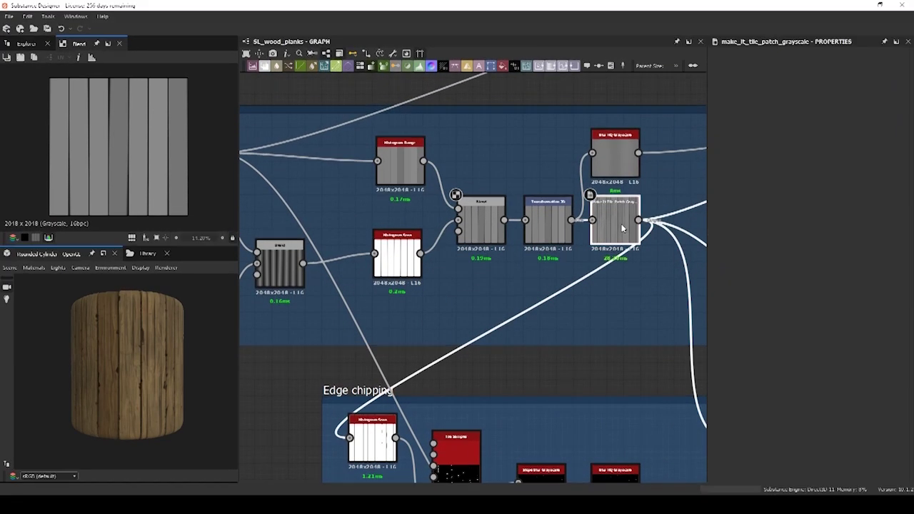
pyautogui.doubleClick(623, 229)
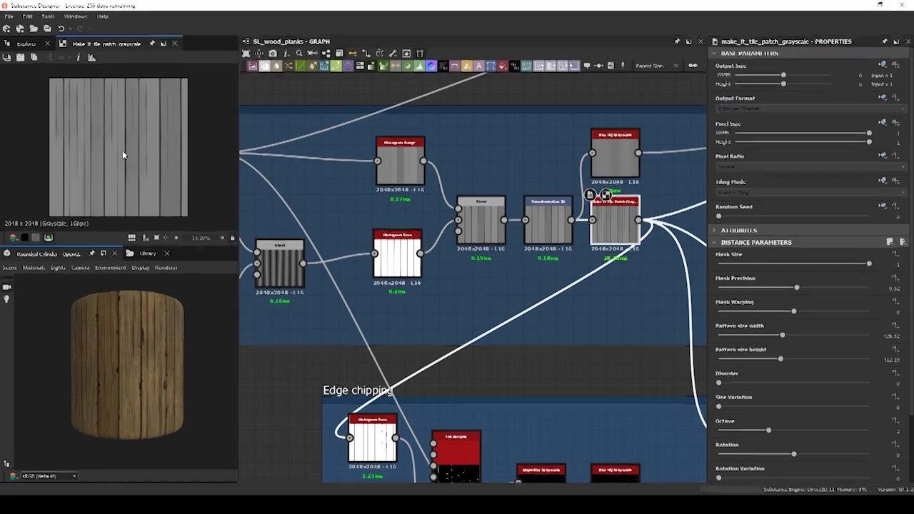
# Assign the Make It Tile Patch Grayscale output to the Height channel of the rounded cylinder in the 3D view.
pyautogui.rightClick(609, 226)
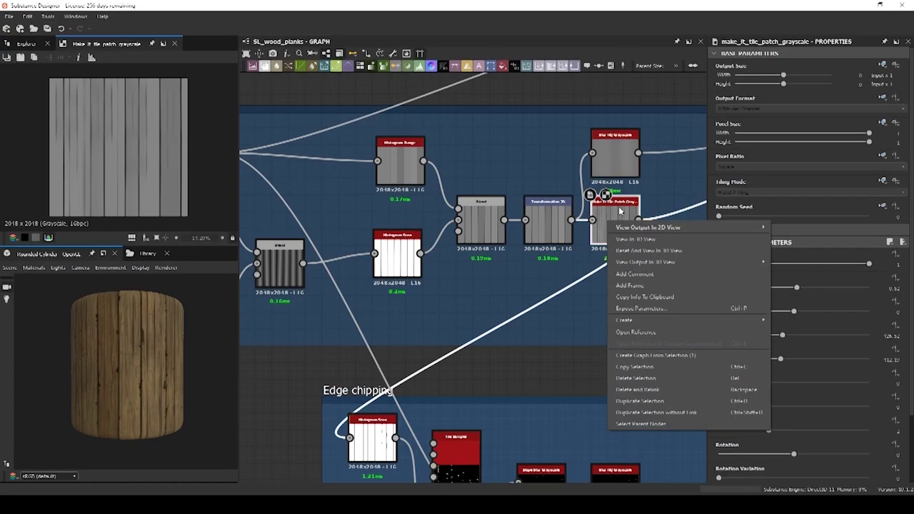
pyautogui.click(620, 211)
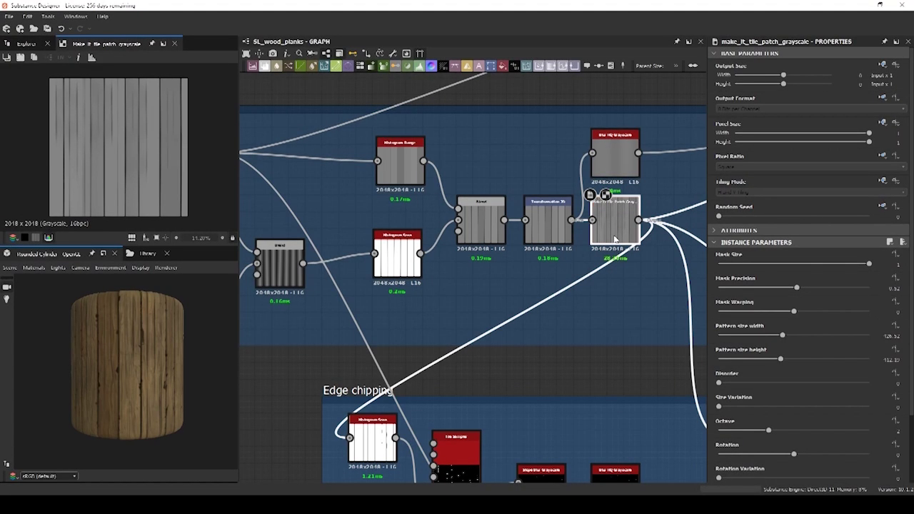
pyautogui.moveTo(613, 240); pyautogui.dragTo(606, 237, button='middle')
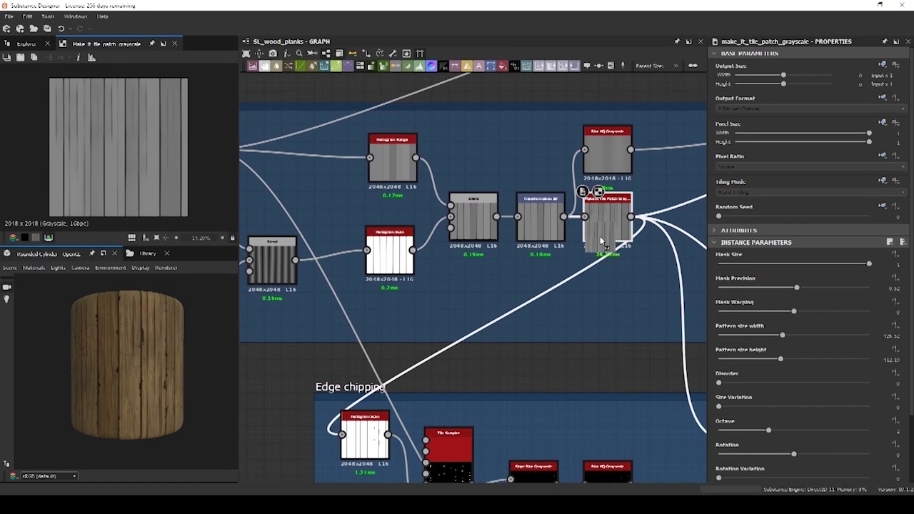
pyautogui.moveTo(138, 346); pyautogui.dragTo(133, 345)
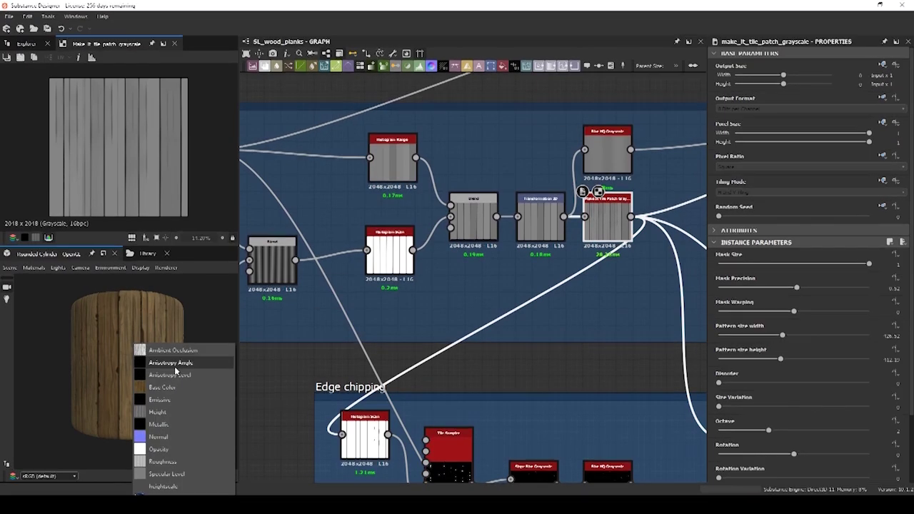
pyautogui.click(175, 411)
# Preview the Edge chipping frame's Tile Sampler, Slope Blur Grayscale, Directional Warp and final Blend outputs in sequence.
pyautogui.moveTo(575, 307); pyautogui.dragTo(491, 169, button='middle')
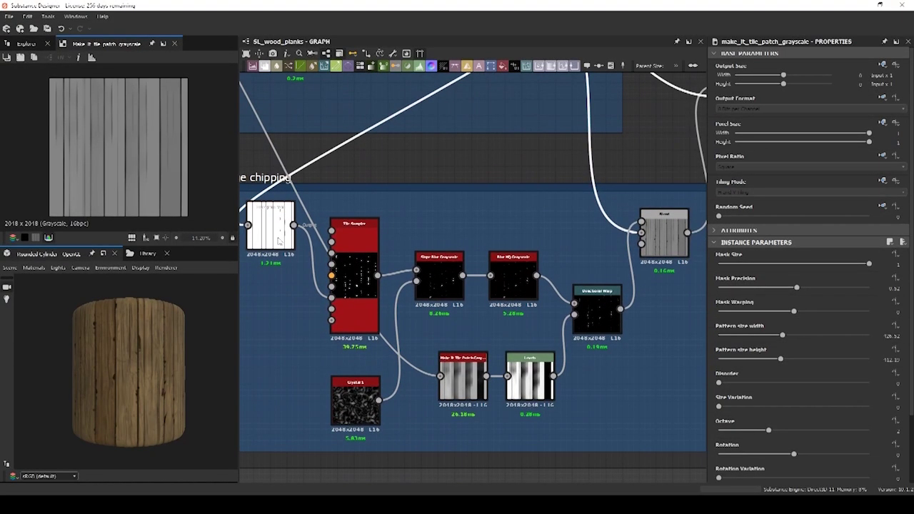
pyautogui.doubleClick(350, 286)
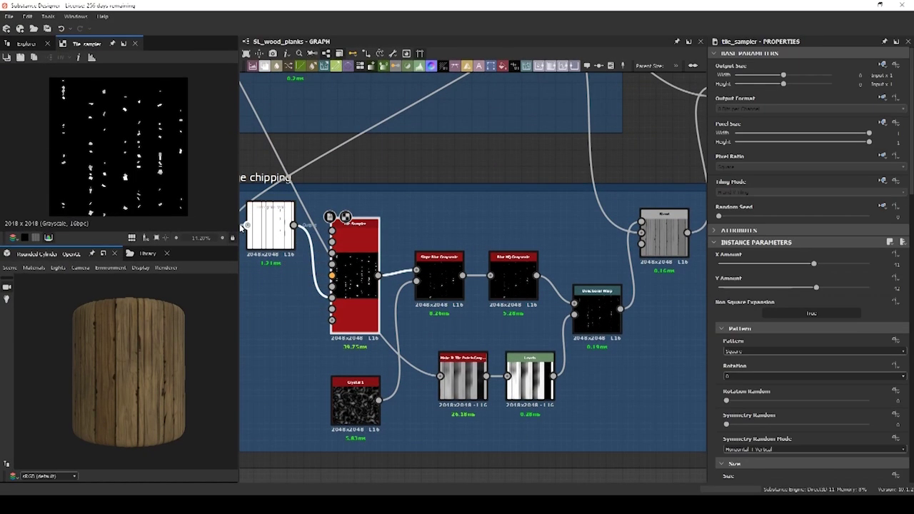
pyautogui.doubleClick(435, 278)
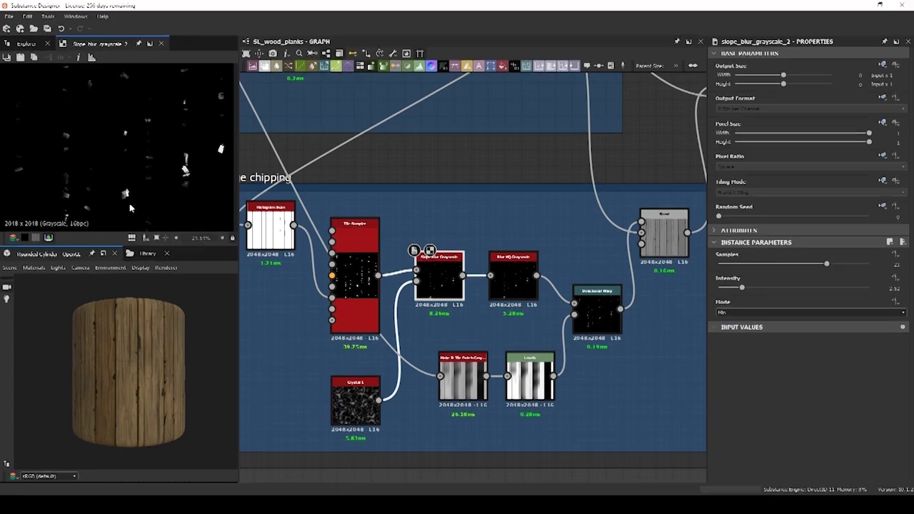
pyautogui.press('f')
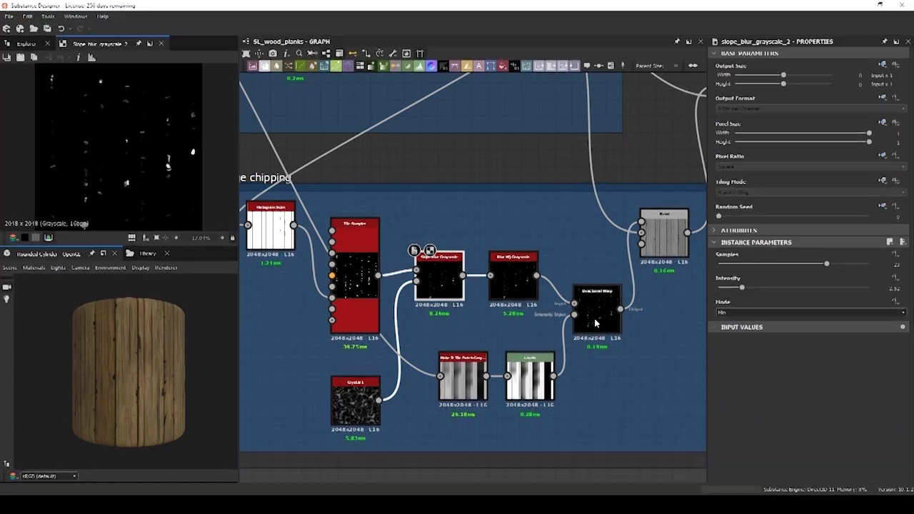
pyautogui.doubleClick(595, 323)
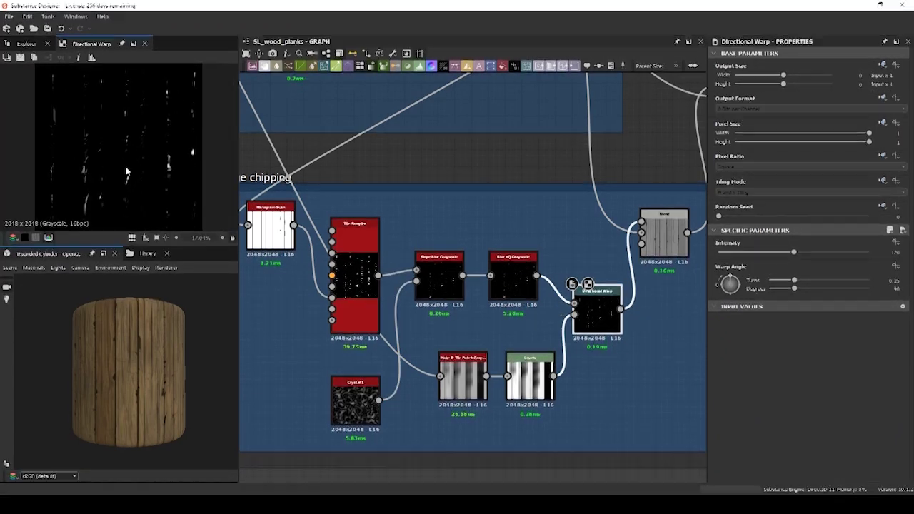
pyautogui.doubleClick(675, 229)
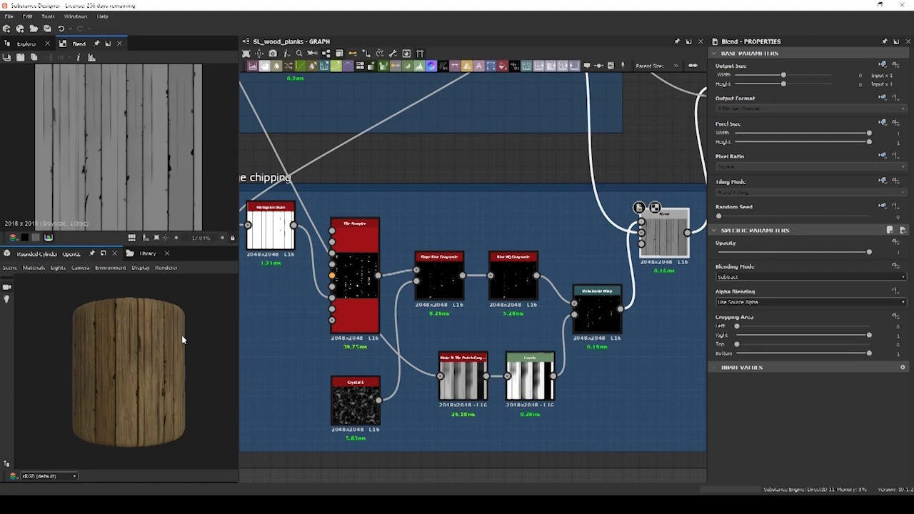
# Examine the plank edges in the Edge chipping frame's final Blend output up close.
pyautogui.scroll(-2, 554, 308)
pyautogui.moveTo(555, 308); pyautogui.dragTo(472, 303, button='middle')
pyautogui.scroll(4, 129, 159)
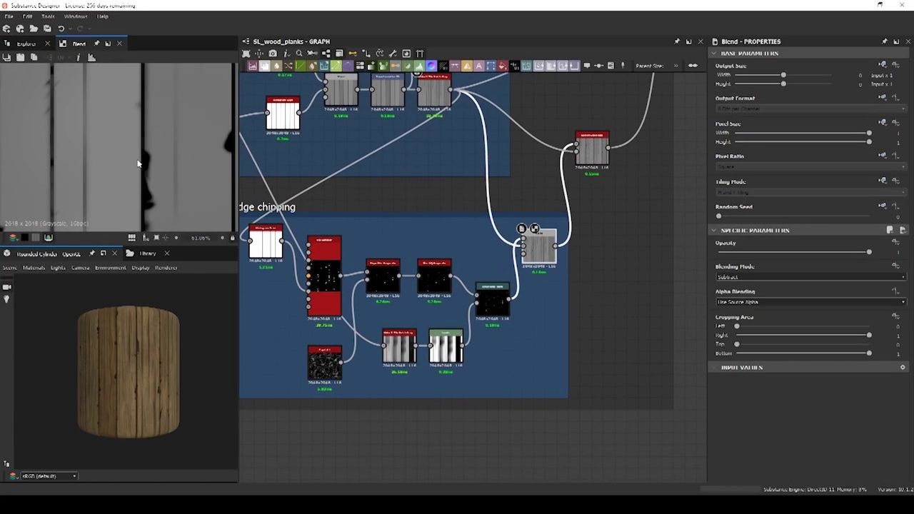
pyautogui.scroll(3, 169, 193)
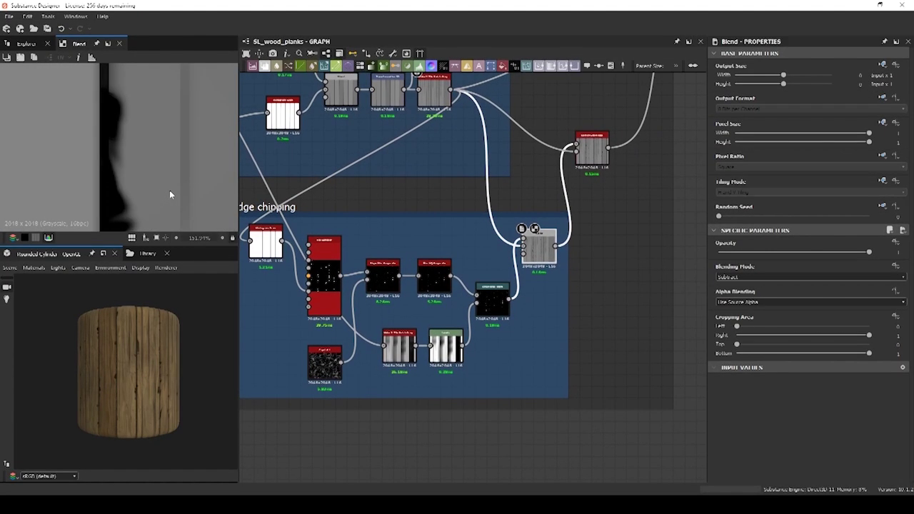
pyautogui.scroll(-6, 170, 191)
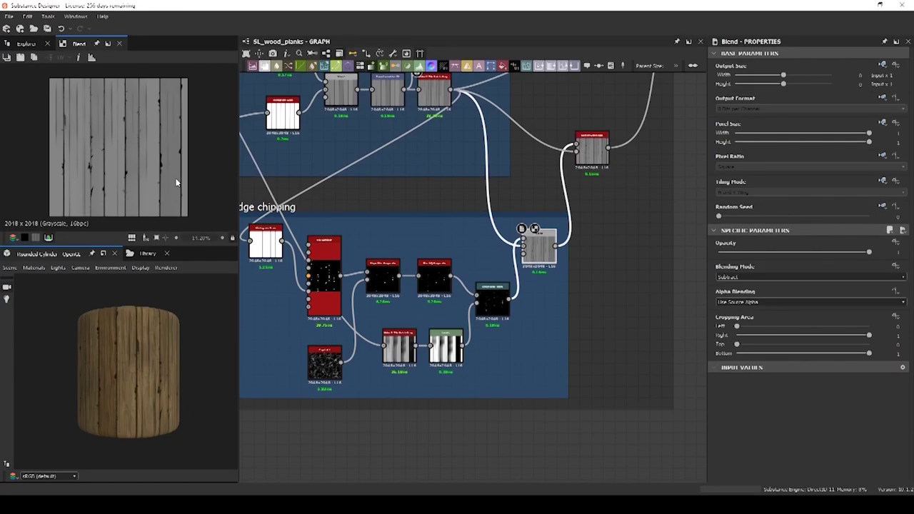
# Preview the Grain frame's Grunge Map 005, Anisotropic Noise and Histogram Scan outputs in sequence.
pyautogui.scroll(-2, 386, 178)
pyautogui.moveTo(383, 177); pyautogui.dragTo(576, 433, button='middle')
pyautogui.moveTo(349, 240); pyautogui.dragTo(453, 239, button='middle')
pyautogui.scroll(3, 347, 226)
pyautogui.click(347, 225)
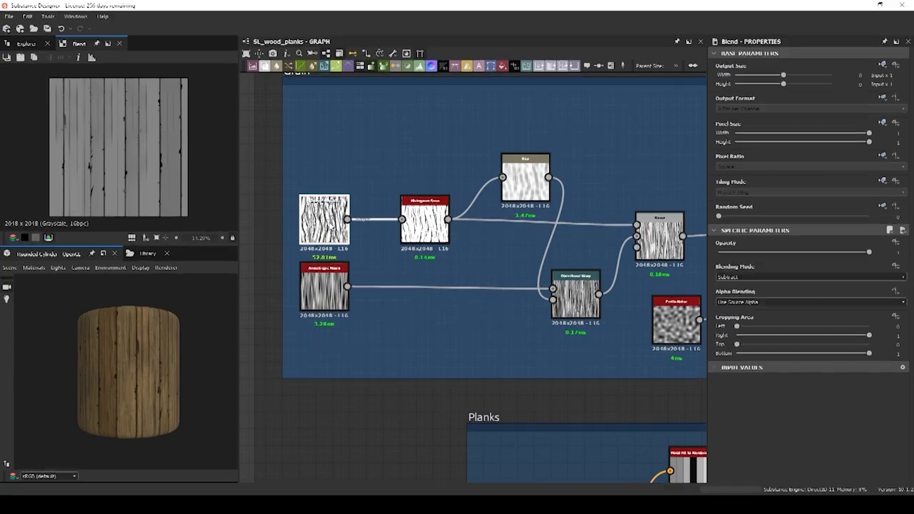
pyautogui.doubleClick(325, 219)
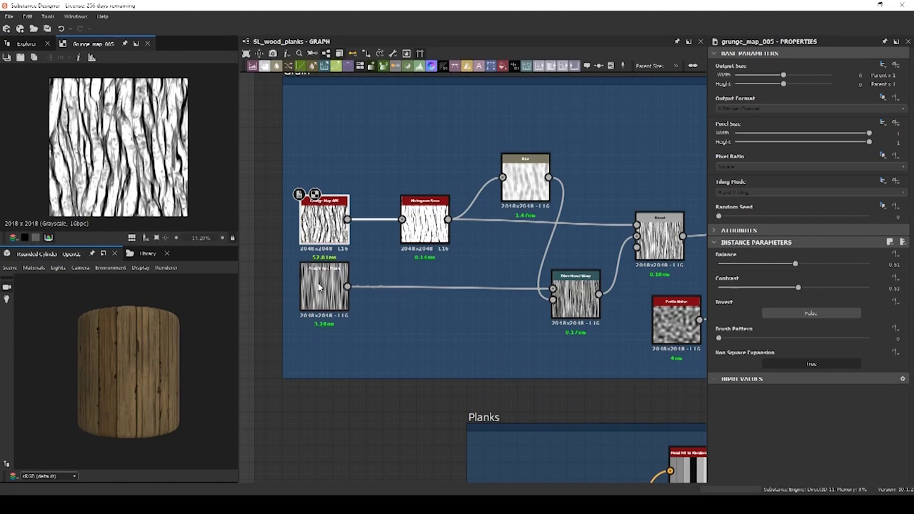
pyautogui.doubleClick(320, 287)
pyautogui.doubleClick(421, 216)
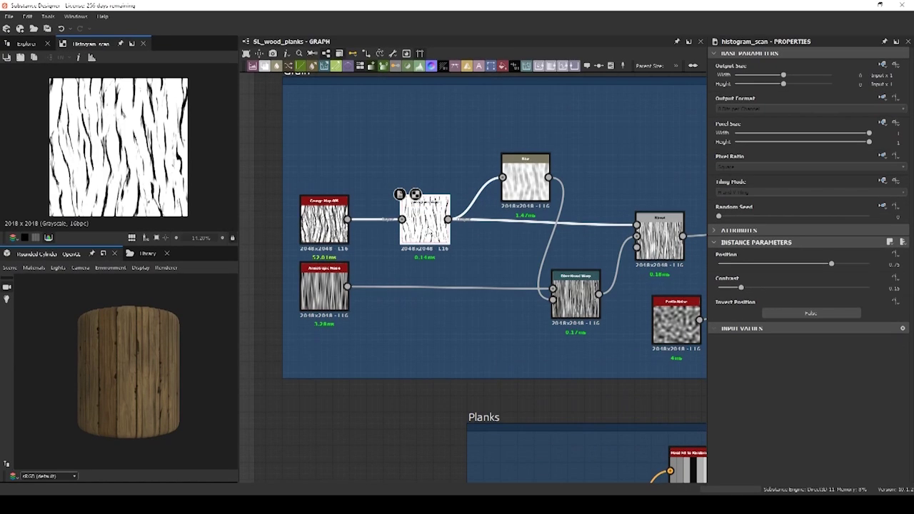
# Preview the Grain frame's Blur, the Directional Warp fed by Anisotropic Noise, and the Blend combining them with the scan.
pyautogui.doubleClick(525, 180)
pyautogui.doubleClick(576, 296)
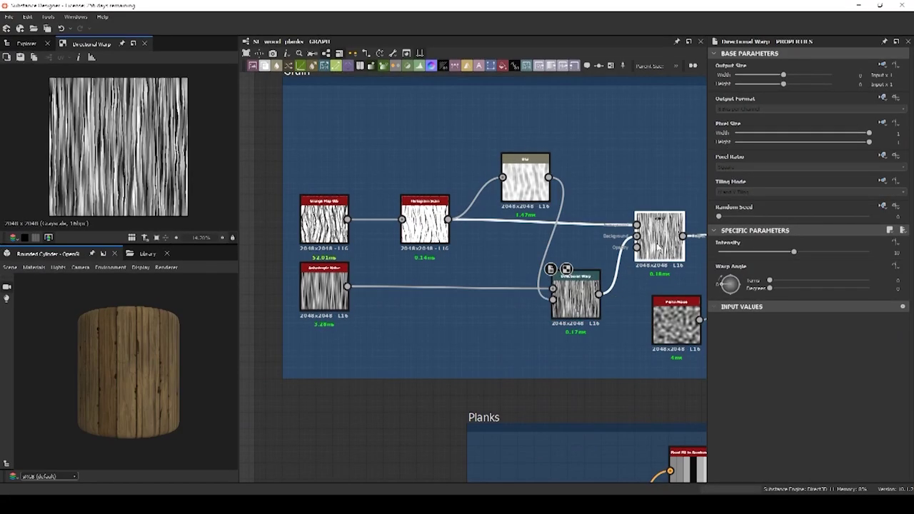
pyautogui.doubleClick(658, 239)
# Preview the grain's Slope Blur Grayscale output and the two Swirl Grayscale outputs that follow it.
pyautogui.moveTo(658, 239); pyautogui.dragTo(453, 200, button='middle')
pyautogui.doubleClick(569, 207)
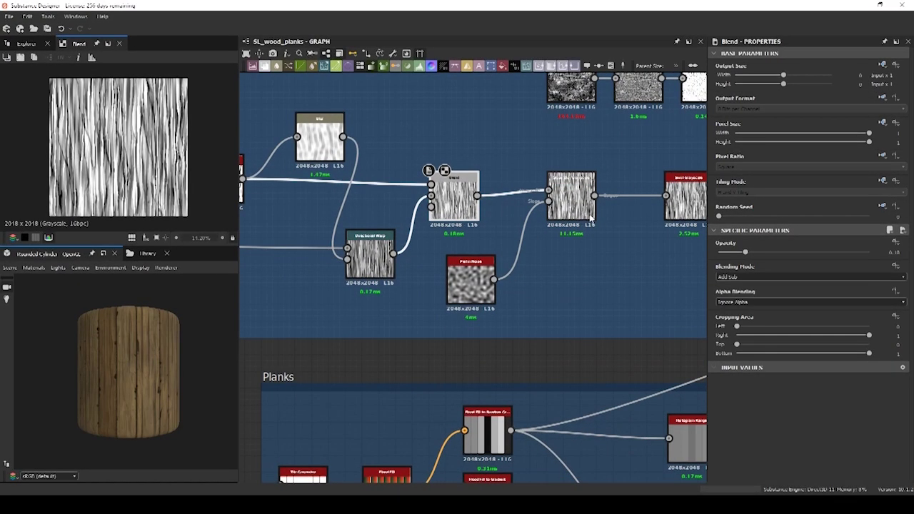
pyautogui.doubleClick(582, 206)
pyautogui.doubleClick(671, 211)
pyautogui.moveTo(670, 214); pyautogui.dragTo(470, 202, button='middle')
pyautogui.doubleClick(572, 187)
pyautogui.moveTo(80, 207)
pyautogui.mouseDown()
pyautogui.moveTo(31, 165)
pyautogui.moveTo(34, 187)
pyautogui.moveTo(84, 208)
pyautogui.mouseUp()
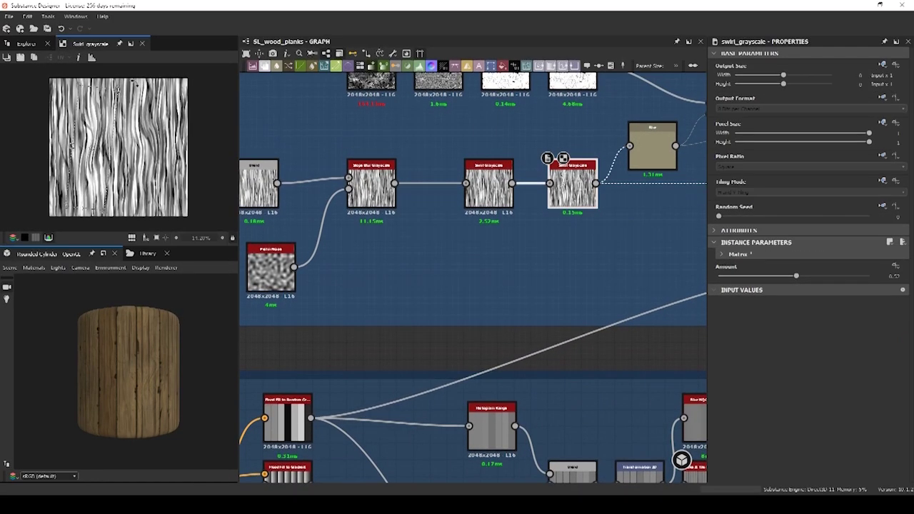
# Preview the grain crack branch: Directional Warp, Grunge Map 011, Highpass Grayscale, Histogram Scan and Blur HQ Grayscale.
pyautogui.moveTo(578, 269); pyautogui.dragTo(390, 314, button='middle')
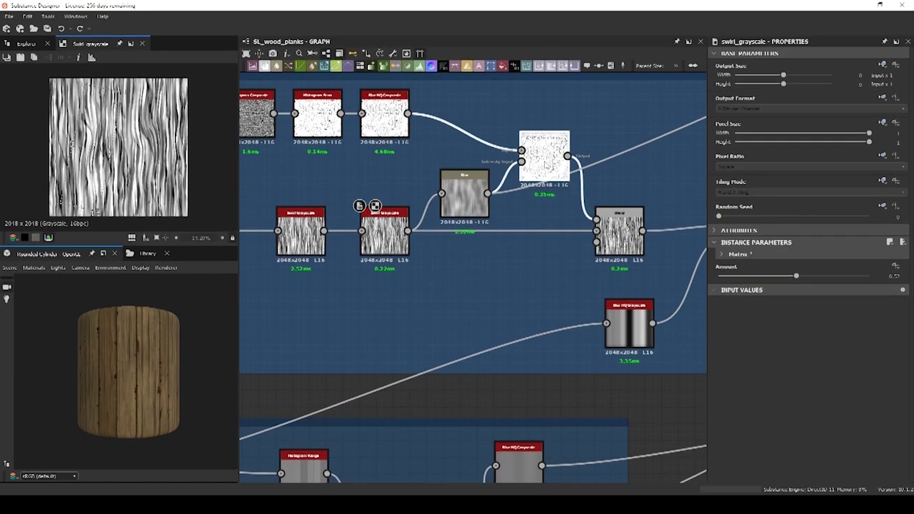
pyautogui.doubleClick(546, 161)
pyautogui.moveTo(297, 162); pyautogui.dragTo(423, 254, button='middle')
pyautogui.doubleClick(418, 212)
pyautogui.click(390, 202)
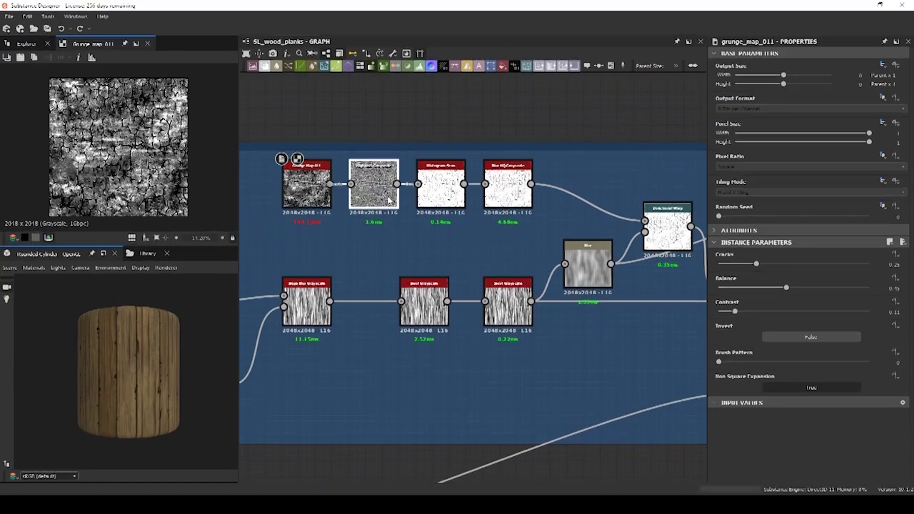
pyautogui.doubleClick(390, 202)
pyautogui.doubleClick(440, 190)
pyautogui.doubleClick(507, 189)
# Preview the grain's final Blend and Directional Warp, along with the Blur HQ Grayscale plank gradient that drives the warp.
pyautogui.moveTo(512, 239); pyautogui.dragTo(332, 188, button='middle')
pyautogui.moveTo(563, 258); pyautogui.dragTo(446, 213, button='middle')
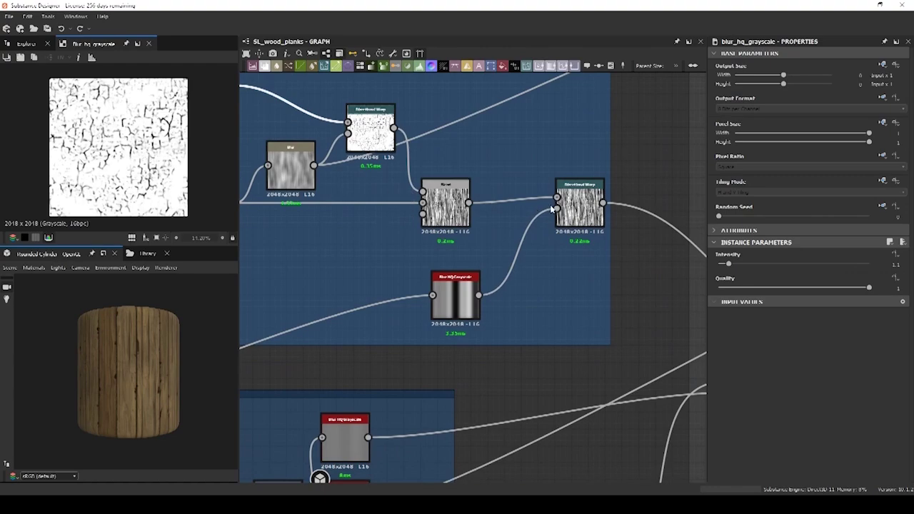
pyautogui.doubleClick(445, 207)
pyautogui.doubleClick(579, 201)
pyautogui.moveTo(542, 318); pyautogui.dragTo(346, 230, button='middle')
pyautogui.moveTo(497, 249); pyautogui.dragTo(459, 138, button='middle')
pyautogui.scroll(-2, 449, 180)
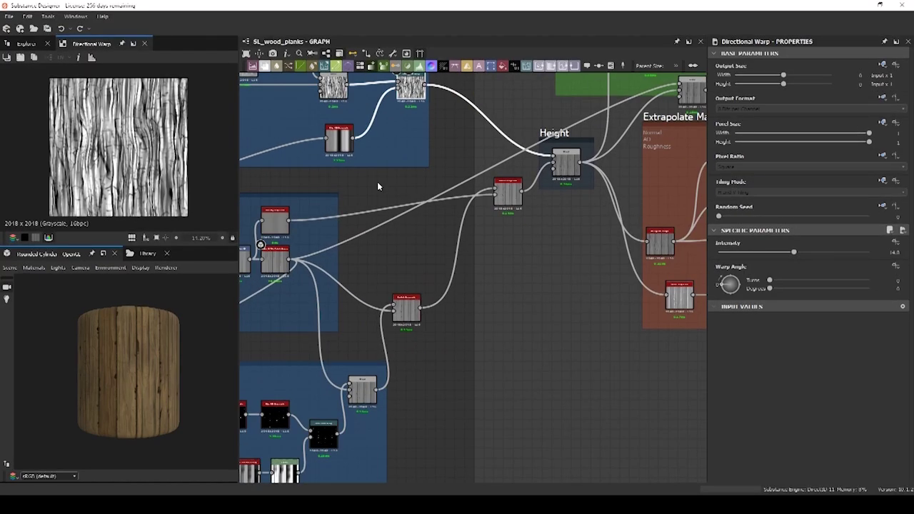
pyautogui.doubleClick(346, 143)
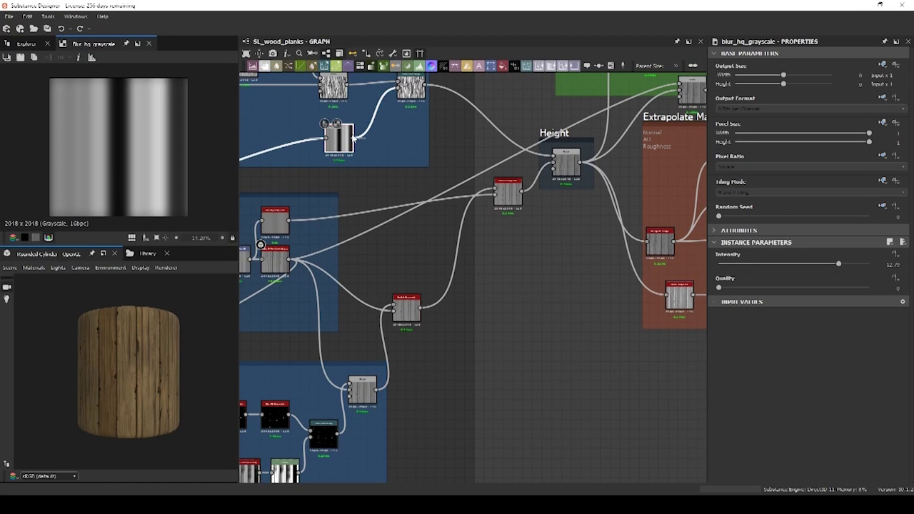
pyautogui.doubleClick(411, 87)
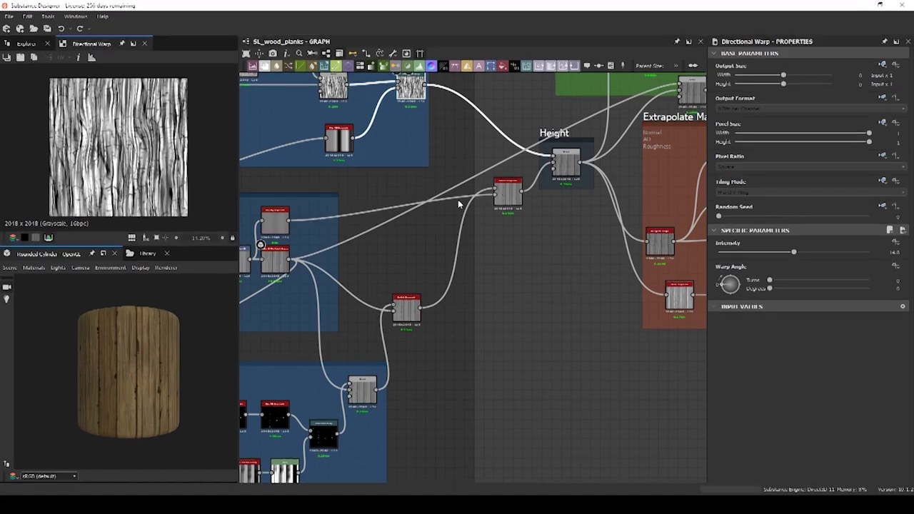
# Preview the Height frame's Blend output and examine its combined plank and grain detail up close.
pyautogui.doubleClick(562, 164)
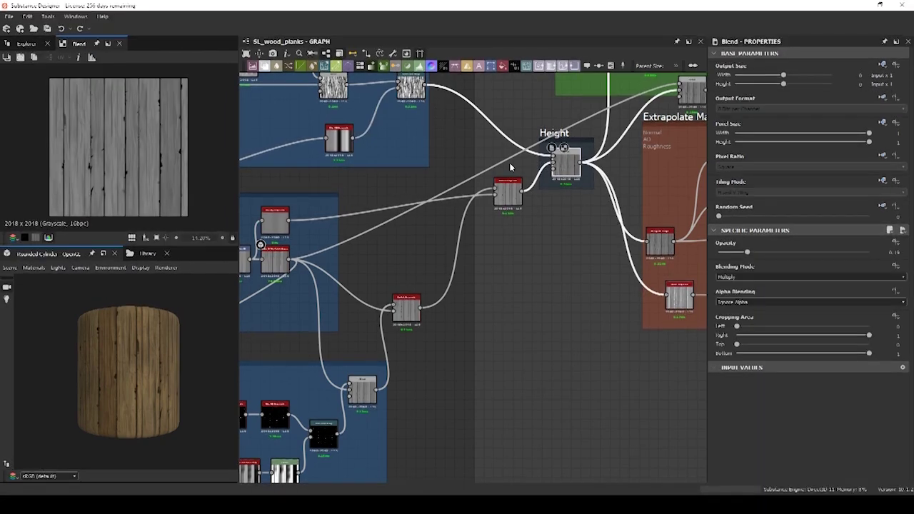
pyautogui.scroll(3, 107, 160)
pyautogui.scroll(-3, 146, 187)
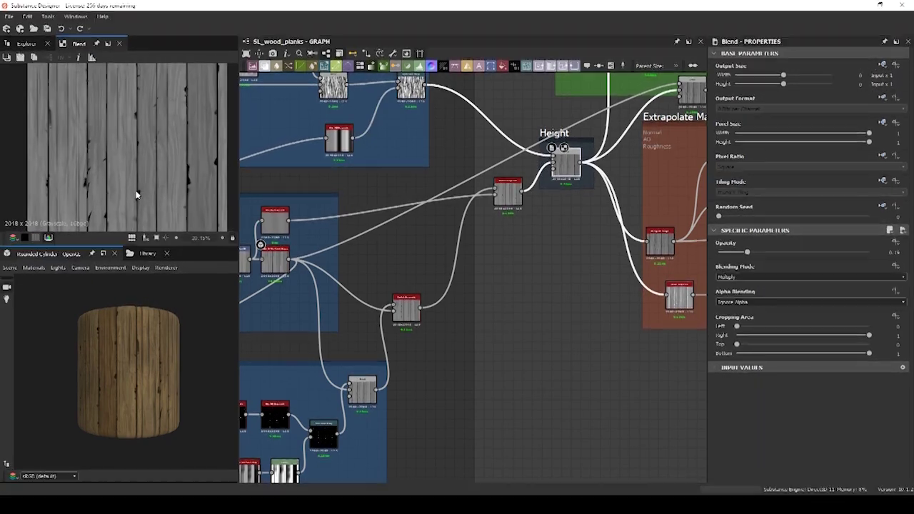
# Preview the Extrapolate Maps frame's Histogram Range, Normal and Ambient Occlusion (HBAO) outputs.
pyautogui.moveTo(550, 292); pyautogui.dragTo(295, 369, button='middle')
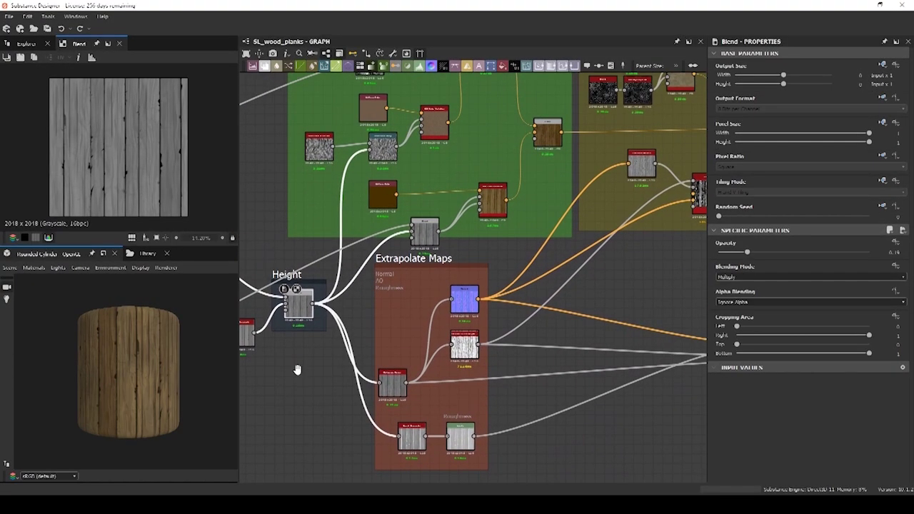
pyautogui.scroll(-2, 332, 335)
pyautogui.scroll(-2, 332, 358)
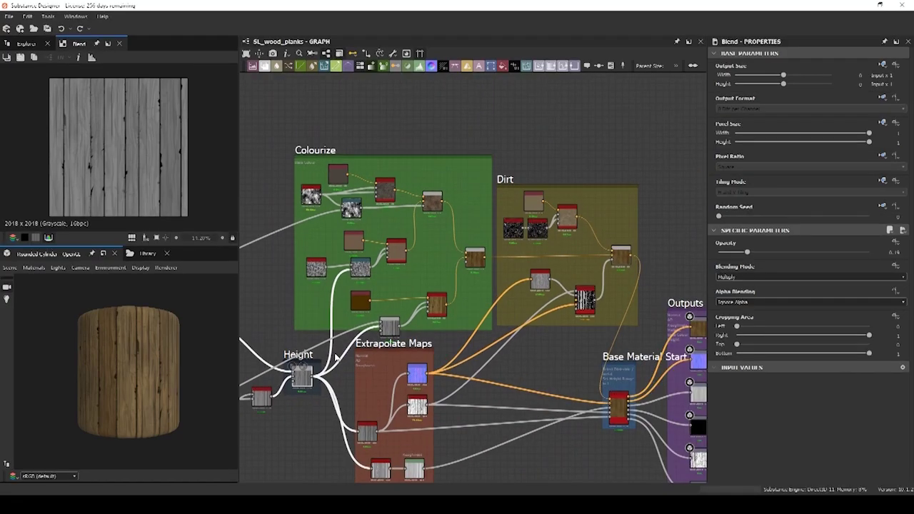
pyautogui.moveTo(473, 396); pyautogui.dragTo(454, 332, button='middle')
pyautogui.scroll(5, 386, 334)
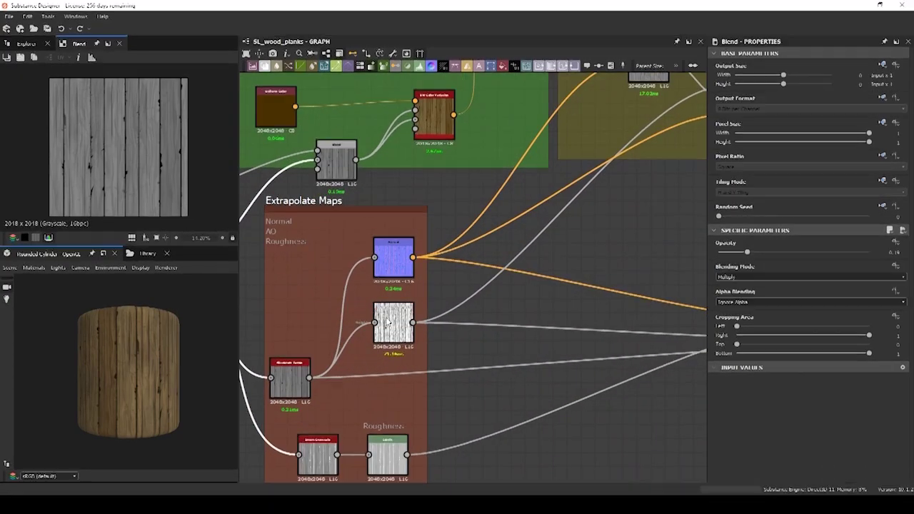
pyautogui.moveTo(386, 335); pyautogui.dragTo(451, 281, button='middle')
pyautogui.click(319, 350)
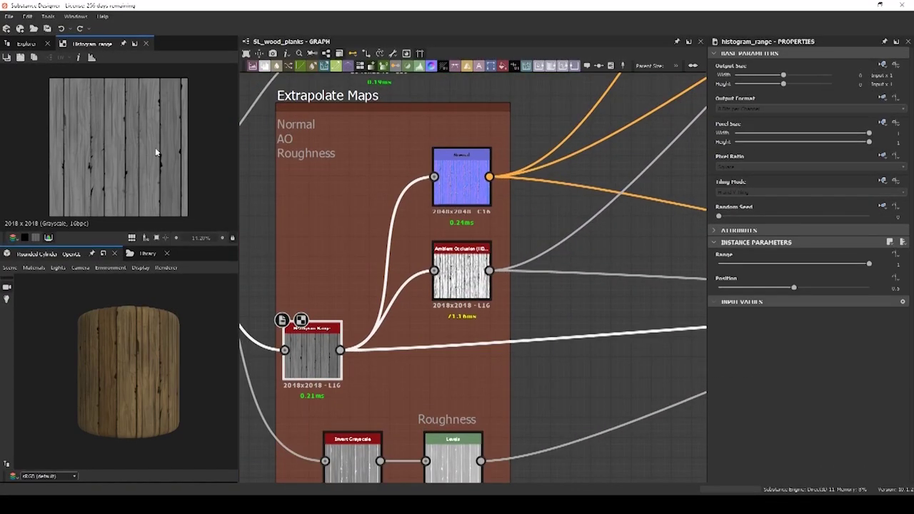
pyautogui.click(472, 185)
pyautogui.click(458, 283)
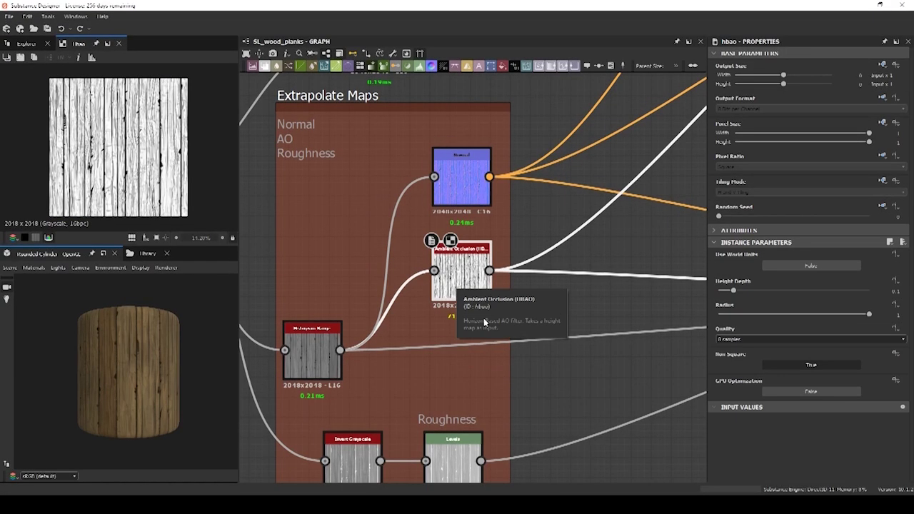
# Preview the Invert Grayscale and Levels outputs that form the roughness map, and examine the Levels result up close.
pyautogui.scroll(-3, 560, 342)
pyautogui.moveTo(560, 341); pyautogui.dragTo(539, 219, button='middle')
pyautogui.click(399, 340)
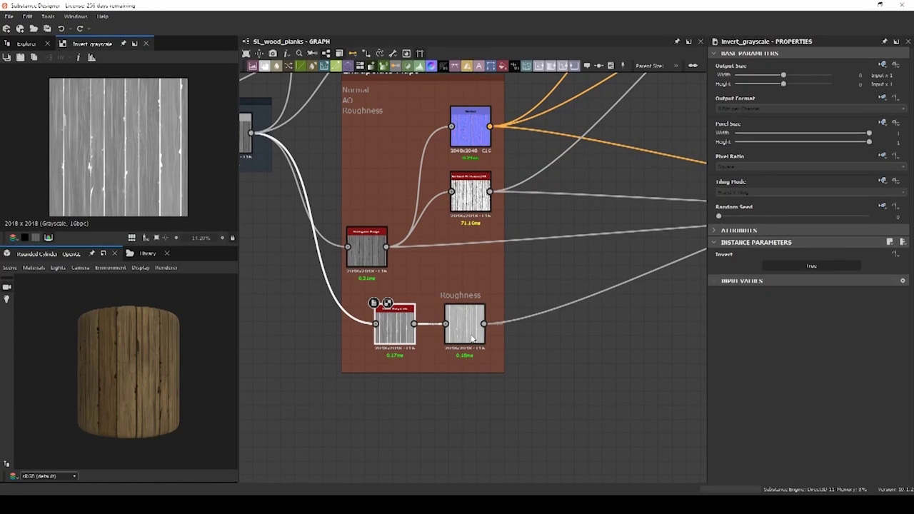
pyautogui.moveTo(471, 339); pyautogui.dragTo(475, 344)
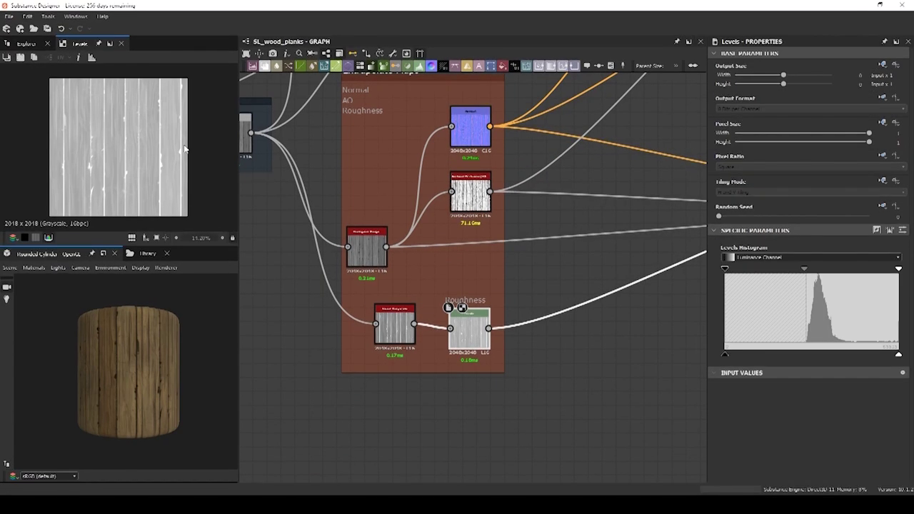
pyautogui.scroll(3, 172, 189)
pyautogui.scroll(-3, 116, 182)
# Preview the dark BW Color Variation output driven by the grunge map in the Colourize frame.
pyautogui.moveTo(500, 271); pyautogui.dragTo(534, 330, button='middle')
pyautogui.scroll(-3, 555, 289)
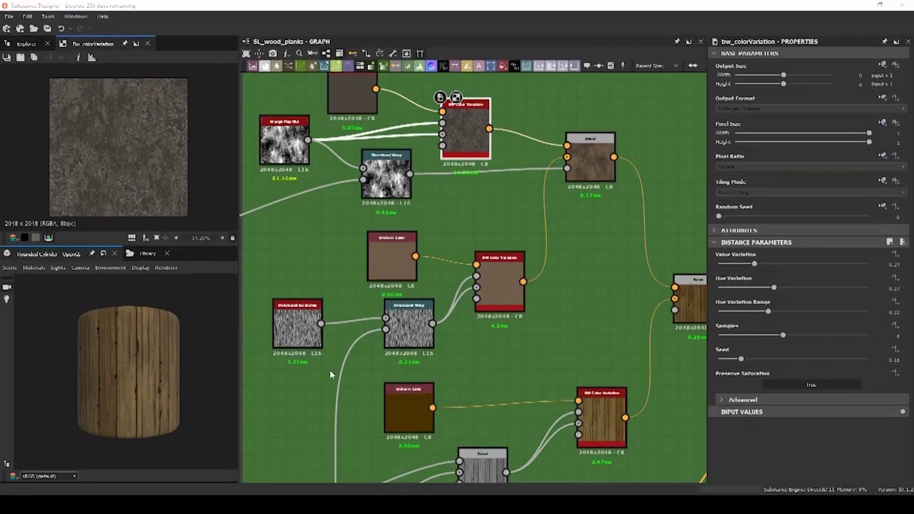
pyautogui.moveTo(581, 198); pyautogui.dragTo(581, 237, button='middle')
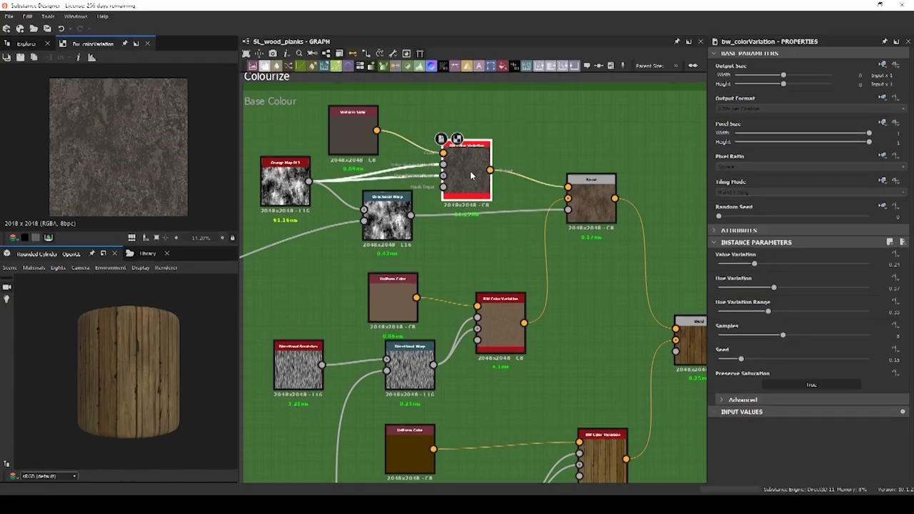
# Try different Value Variation, Hue Variation Range and Hue Variation amounts on the dark BW Color Variation node and undo them.
pyautogui.moveTo(754, 264); pyautogui.dragTo(715, 291)
pyautogui.click(773, 288)
pyautogui.moveTo(768, 311); pyautogui.dragTo(859, 316)
pyautogui.moveTo(774, 289); pyautogui.dragTo(873, 292)
pyautogui.hotkey('ctrl', 'z')
pyautogui.hotkey('ctrl', 'z')
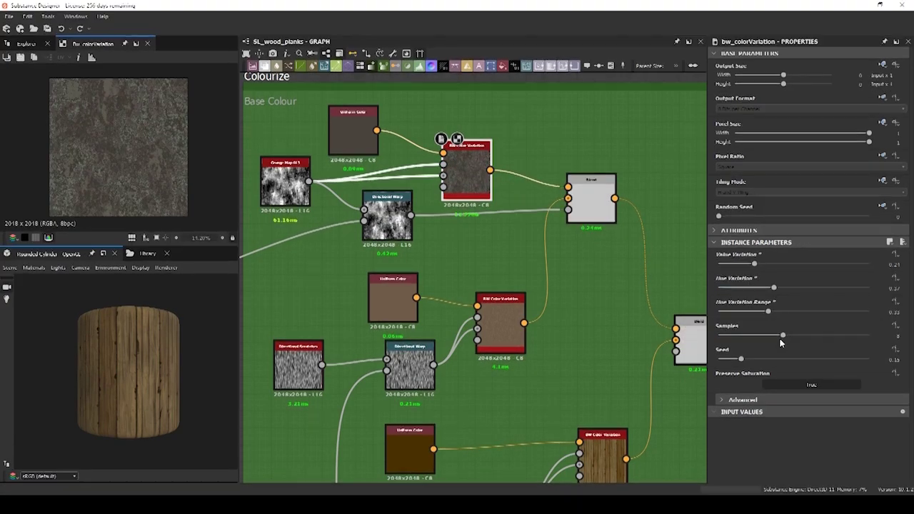
pyautogui.moveTo(783, 336)
pyautogui.mouseDown()
pyautogui.moveTo(848, 340)
pyautogui.moveTo(786, 344)
pyautogui.mouseUp()
# Preview the light brown BW Color Variation output and the two Blends that build the Colourize frame's base colour.
pyautogui.scroll(-2, 438, 94)
pyautogui.click(480, 256)
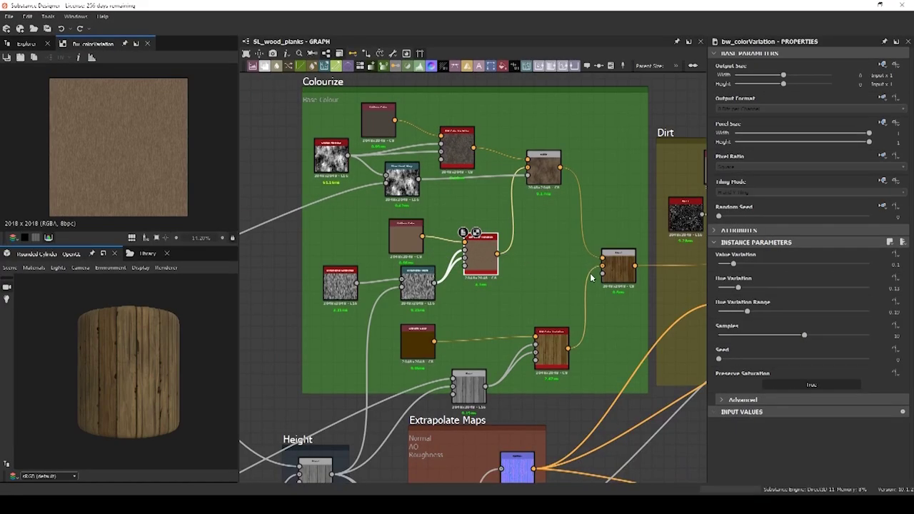
pyautogui.doubleClick(619, 268)
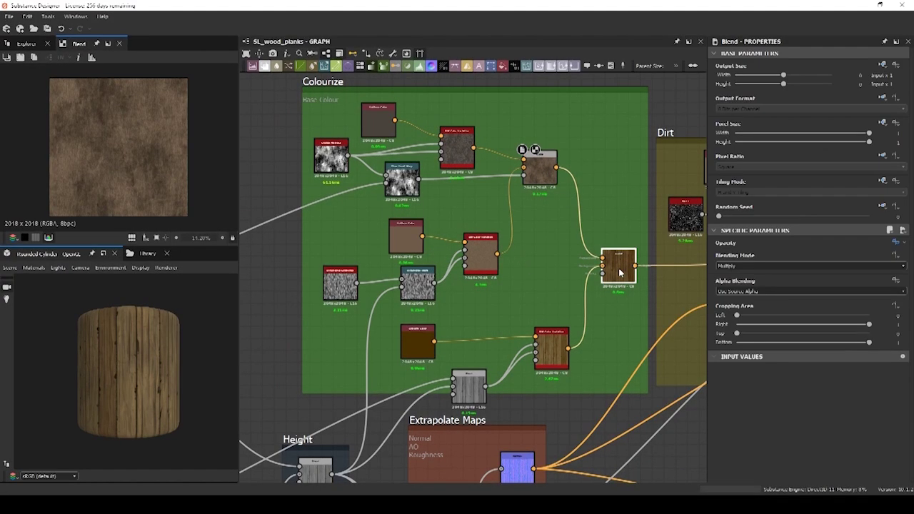
# Preview the Dirt frame's Uniform Color, BW Color Variation and final Blend outputs.
pyautogui.moveTo(593, 313); pyautogui.dragTo(295, 259, button='middle')
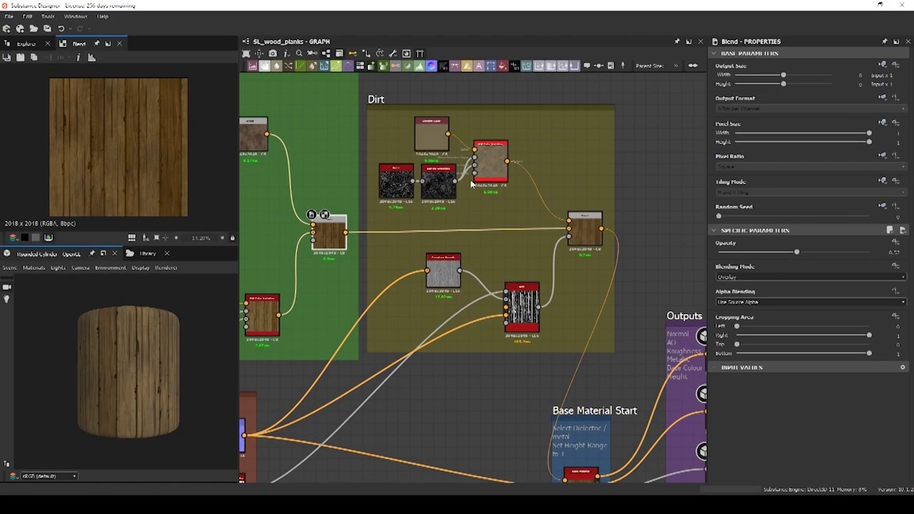
pyautogui.click(435, 137)
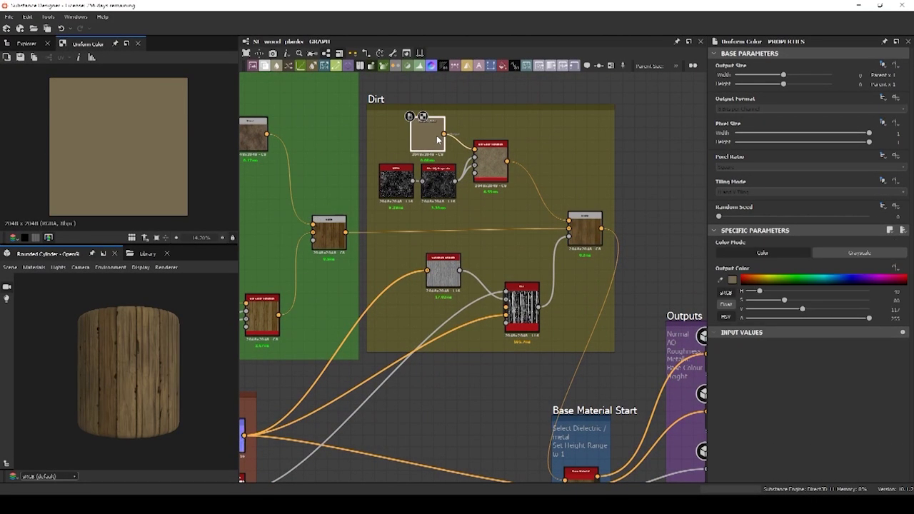
pyautogui.click(486, 172)
pyautogui.click(583, 236)
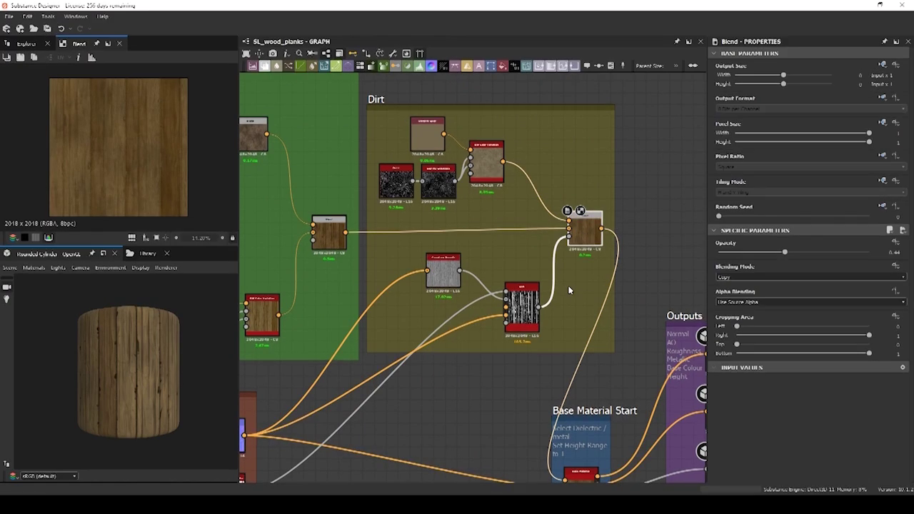
# Preview the Base Material node's base colour output and examine its height and user-defined map settings.
pyautogui.moveTo(559, 318); pyautogui.dragTo(491, 184, button='middle')
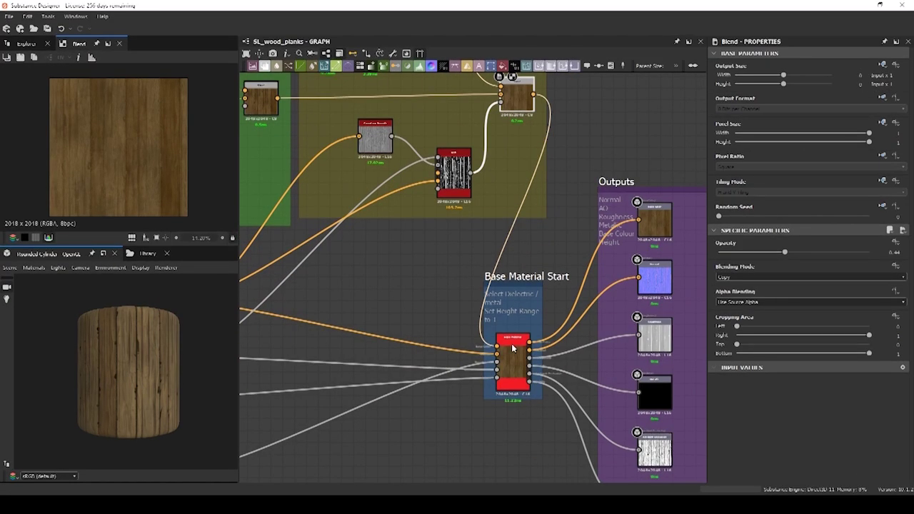
pyautogui.click(513, 347)
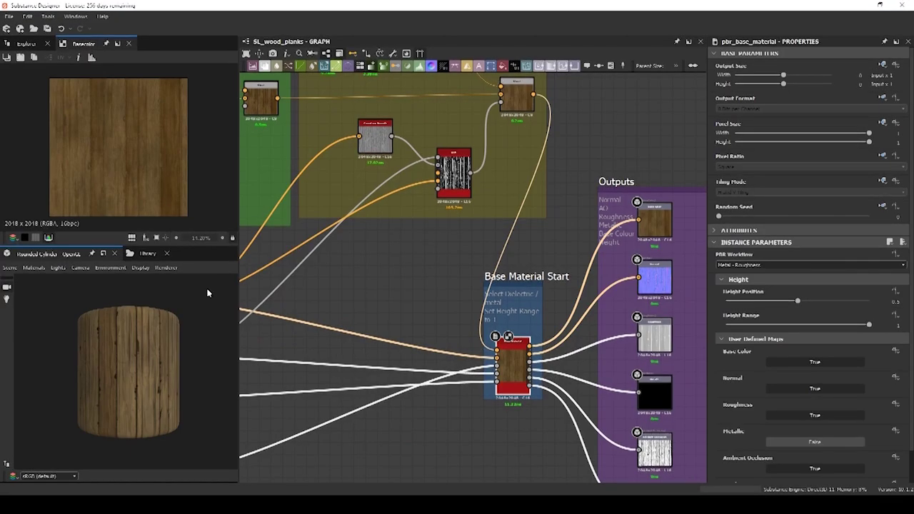
pyautogui.scroll(-3, 392, 299)
pyautogui.moveTo(396, 322); pyautogui.dragTo(482, 306, button='middle')
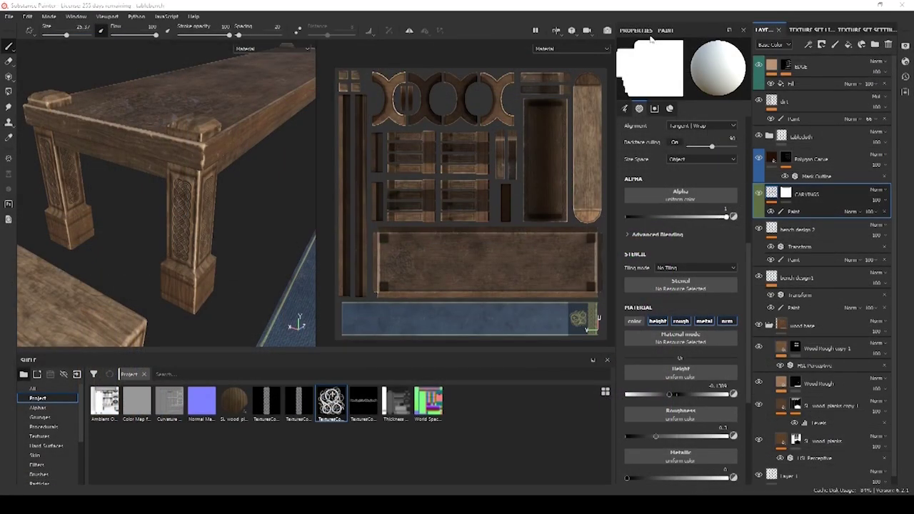
# Inspect the textured table's worn wood and the knotwork carvings on its legs from several angles.
pyautogui.scroll(-3, 223, 196)
pyautogui.keyDown('alt'); pyautogui.moveTo(225, 215); pyautogui.dragTo(225, 180); pyautogui.keyUp('alt')
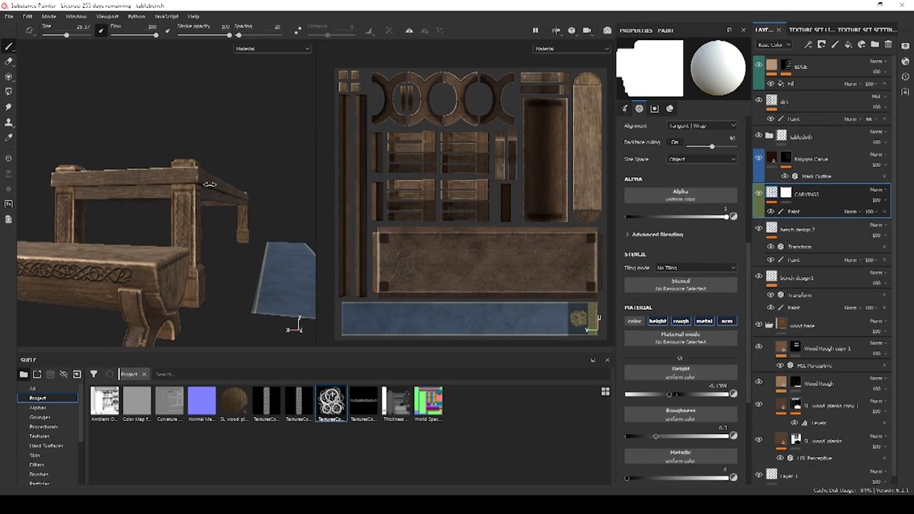
pyautogui.moveTo(225, 183)
pyautogui.keyDown('alt'); pyautogui.mouseDown()
pyautogui.moveTo(225, 223)
pyautogui.moveTo(312, 203)
pyautogui.mouseUp(); pyautogui.keyUp('alt')
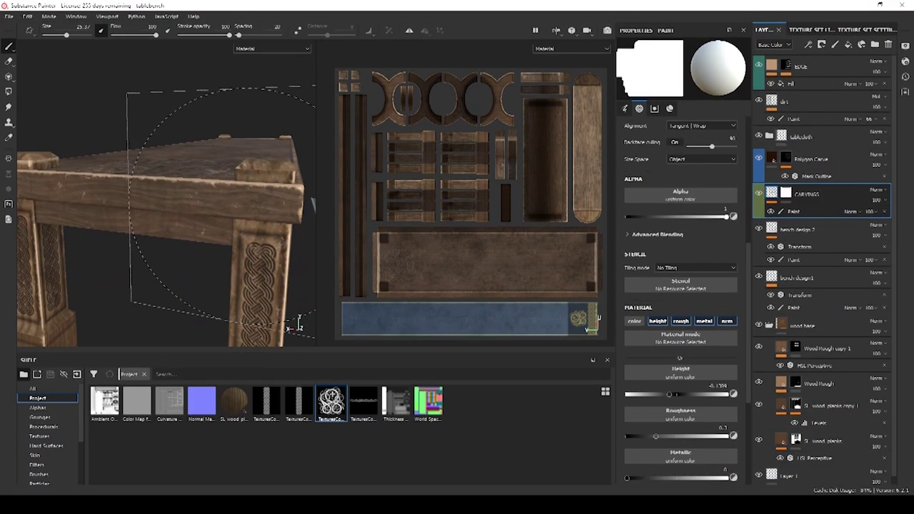
pyautogui.keyDown('alt'); pyautogui.moveTo(154, 209); pyautogui.dragTo(149, 201); pyautogui.keyUp('alt')
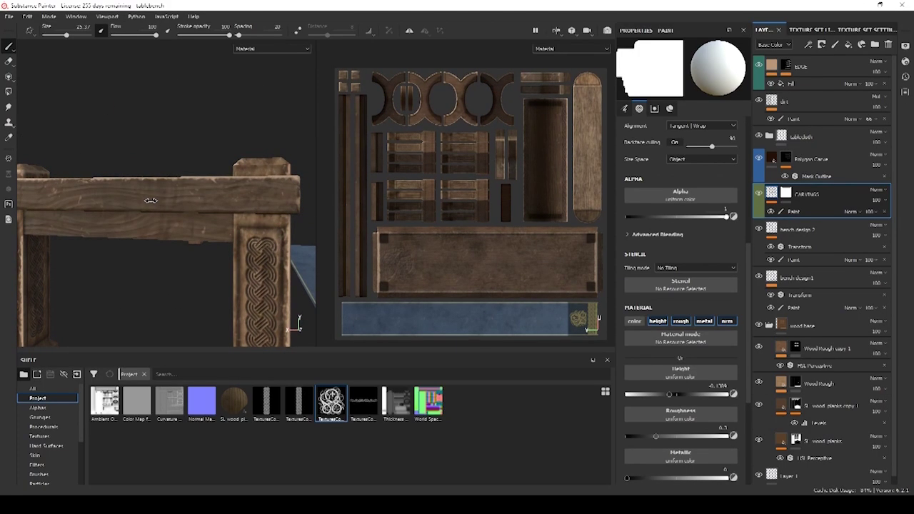
pyautogui.hotkey('alt', 'shift')
pyautogui.keyDown('alt'); pyautogui.moveTo(205, 207); pyautogui.dragTo(198, 198); pyautogui.keyUp('alt')
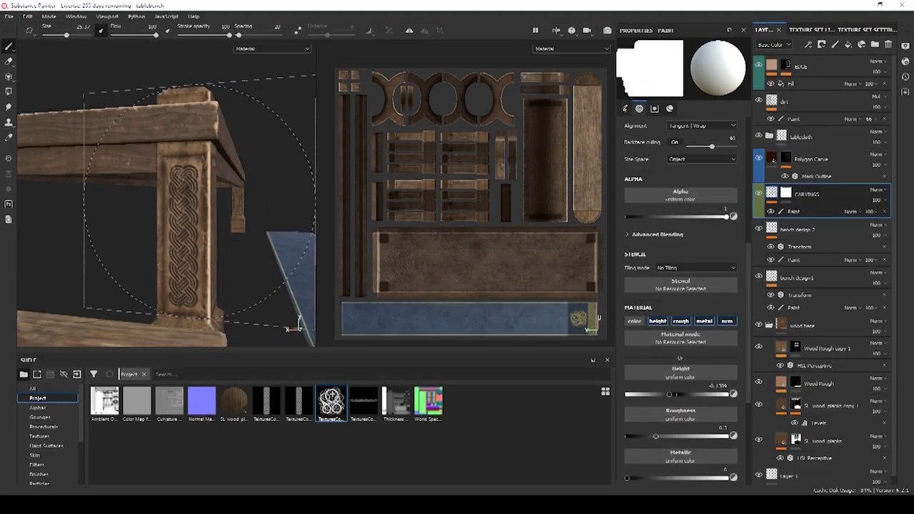
pyautogui.scroll(3, 199, 199)
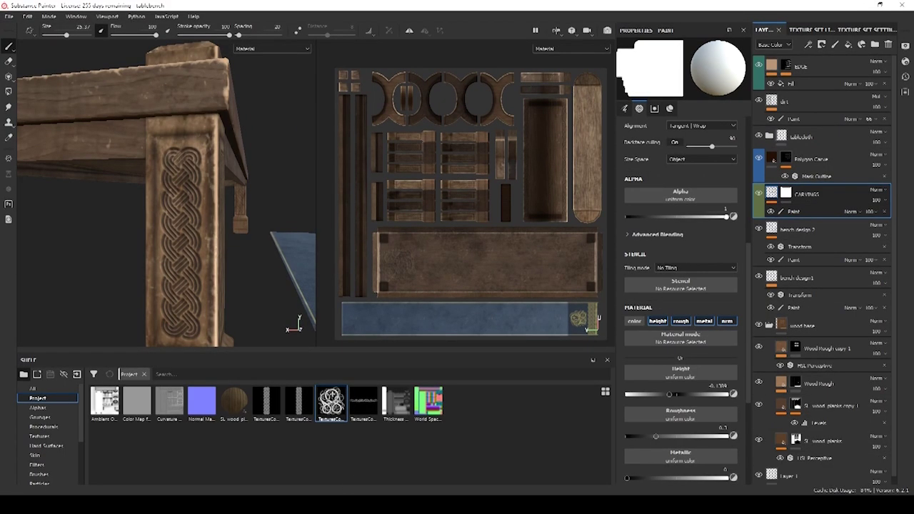
# Switch to the browser and look through the Viking 3D Ornament Set page and its sculpting alphas on textures.com.
pyautogui.moveTo(247, 504)
pyautogui.click(297, 460)
pyautogui.scroll(1, 401, 318)
pyautogui.scroll(1, 414, 316)
pyautogui.scroll(-2, 498, 349)
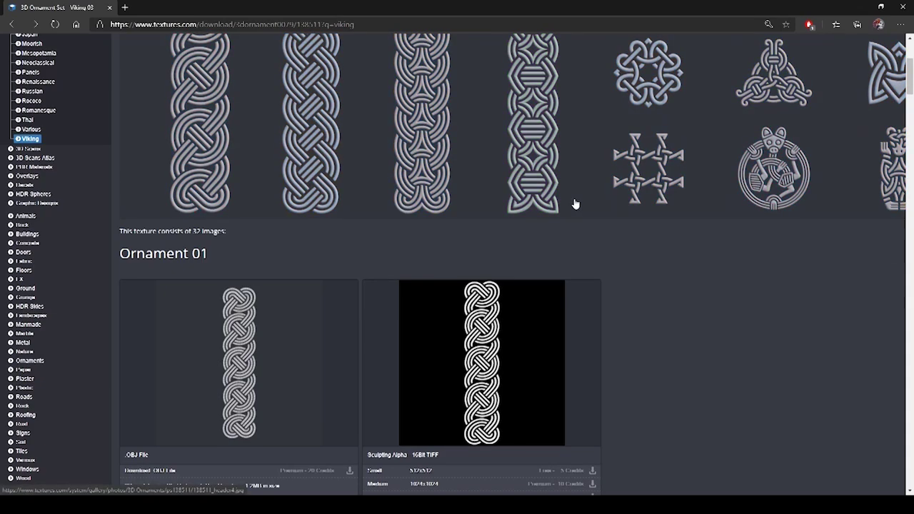
pyautogui.click(576, 205)
pyautogui.click(598, 434)
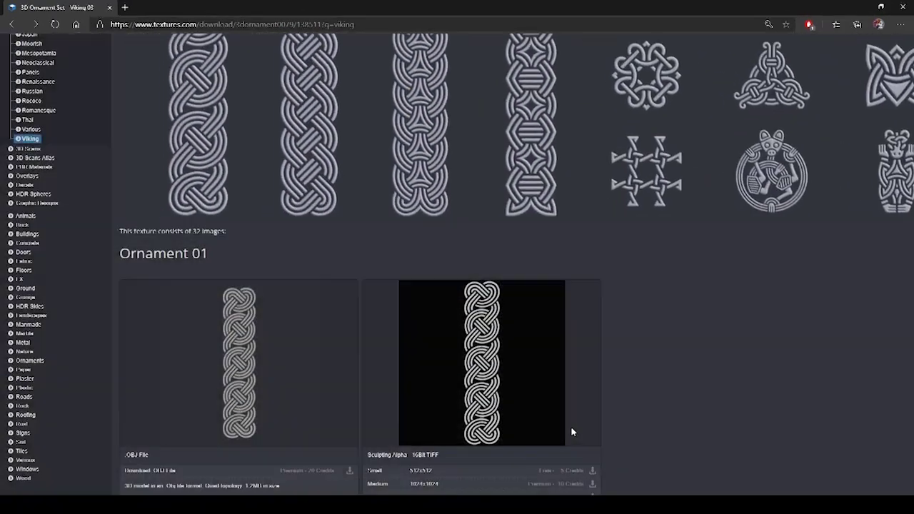
pyautogui.scroll(3, 557, 430)
pyautogui.scroll(-4, 555, 431)
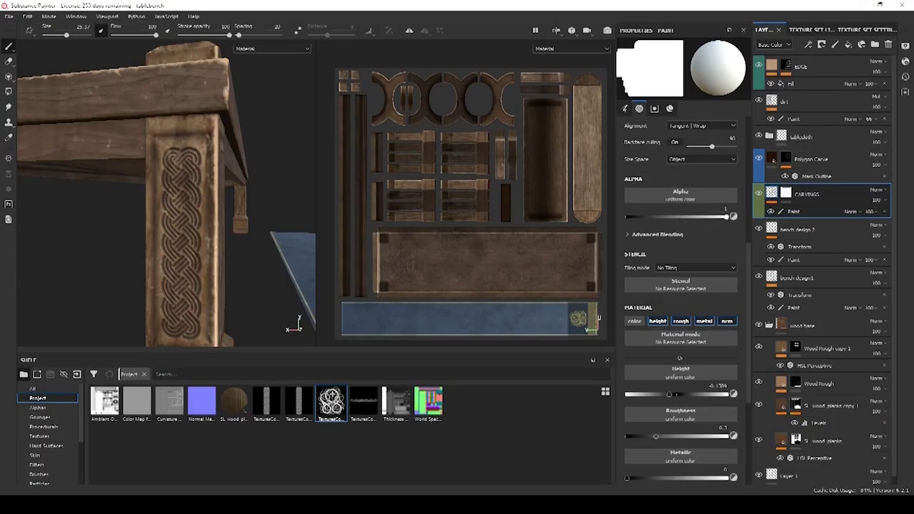
# Stamp the round knotwork alpha onto the tabletop in the CARVINGS layer and set the brush height to about -0.19.
pyautogui.moveTo(330, 403); pyautogui.dragTo(680, 196)
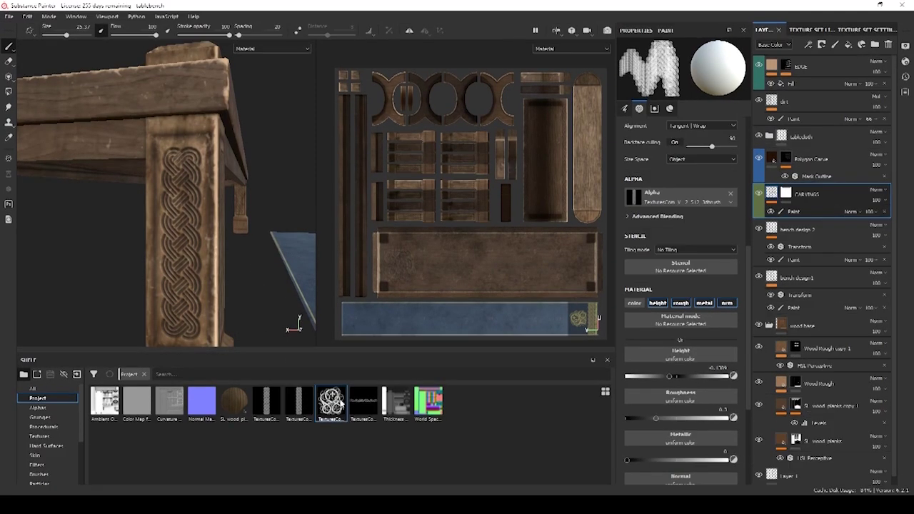
pyautogui.keyDown('alt'); pyautogui.moveTo(120, 192); pyautogui.dragTo(136, 228); pyautogui.keyUp('alt')
pyautogui.keyDown('alt'); pyautogui.moveTo(137, 228); pyautogui.dragTo(210, 271, button='middle'); pyautogui.keyUp('alt')
pyautogui.moveTo(210, 271)
pyautogui.keyDown('alt'); pyautogui.mouseDown()
pyautogui.moveTo(213, 174)
pyautogui.moveTo(143, 250)
pyautogui.moveTo(187, 178)
pyautogui.mouseUp(); pyautogui.keyUp('alt')
pyautogui.scroll(-5, 184, 265)
pyautogui.click(192, 157)
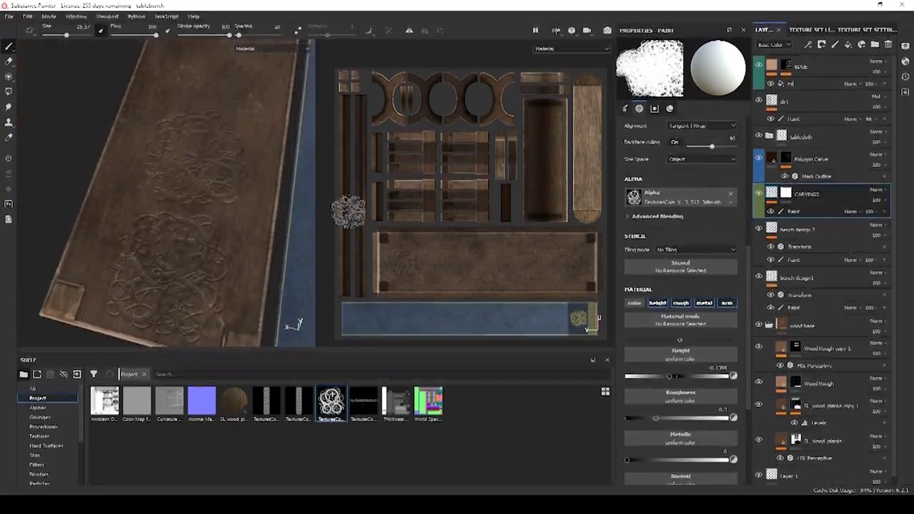
pyautogui.moveTo(670, 377); pyautogui.dragTo(667, 377)
pyautogui.keyDown('alt'); pyautogui.moveTo(238, 266); pyautogui.dragTo(227, 171); pyautogui.keyUp('alt')
pyautogui.keyDown('alt'); pyautogui.moveTo(255, 202); pyautogui.dragTo(267, 192); pyautogui.keyUp('alt')
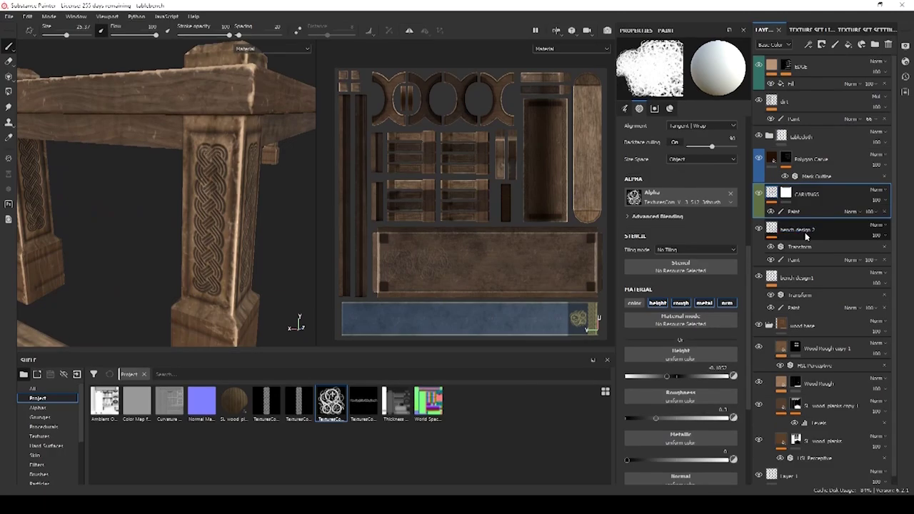
# Fill the face of the table's upper end rail in the Polygon Carve layer's mask to carve its outline.
pyautogui.click(819, 165)
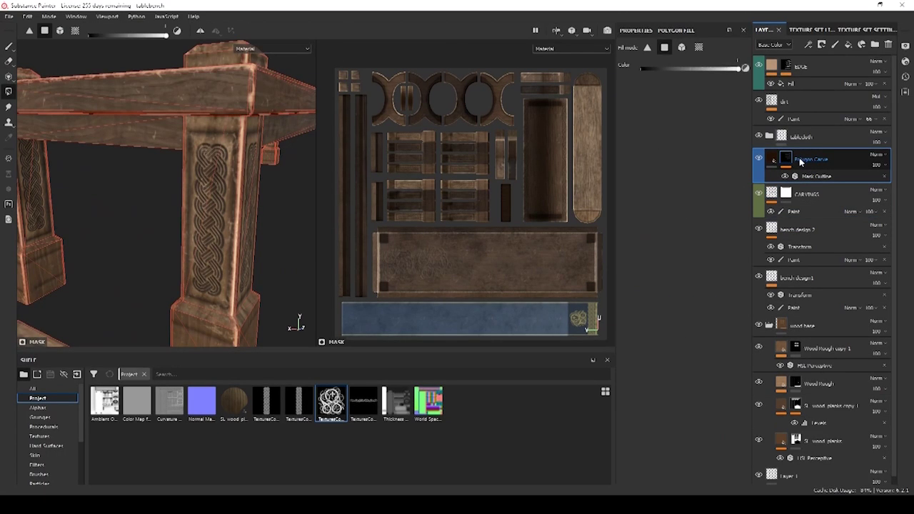
pyautogui.keyDown('alt'); pyautogui.moveTo(179, 204); pyautogui.dragTo(75, 113); pyautogui.keyUp('alt')
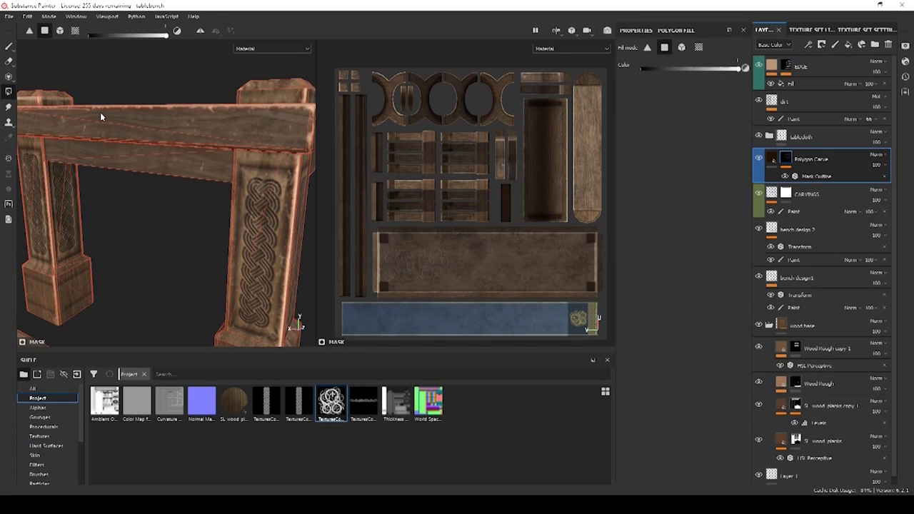
pyautogui.keyDown('alt'); pyautogui.moveTo(134, 137); pyautogui.dragTo(171, 204); pyautogui.keyUp('alt')
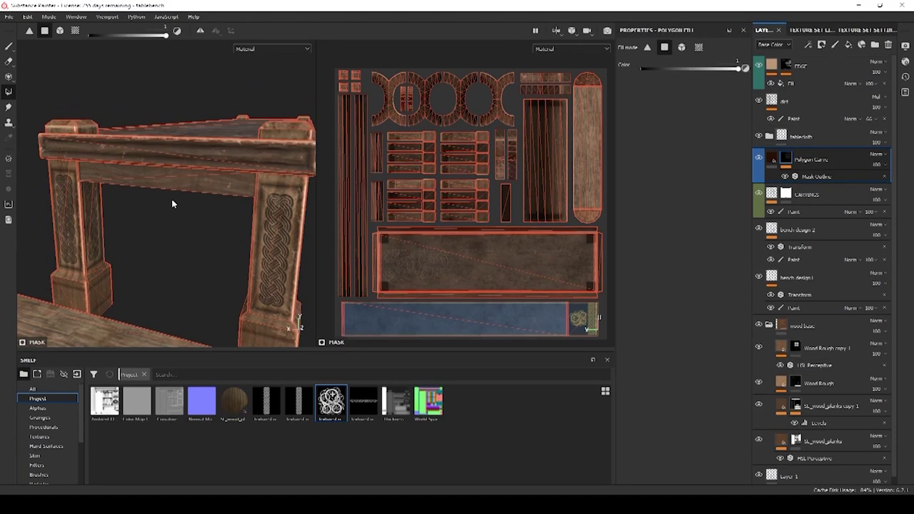
# Set the Mask Outline filter's blur to 0 and the Polygon Carve fill's height to -0.3333.
pyautogui.click(825, 178)
pyautogui.moveTo(632, 143)
pyautogui.mouseDown()
pyautogui.moveTo(640, 144)
pyautogui.moveTo(627, 160)
pyautogui.mouseUp()
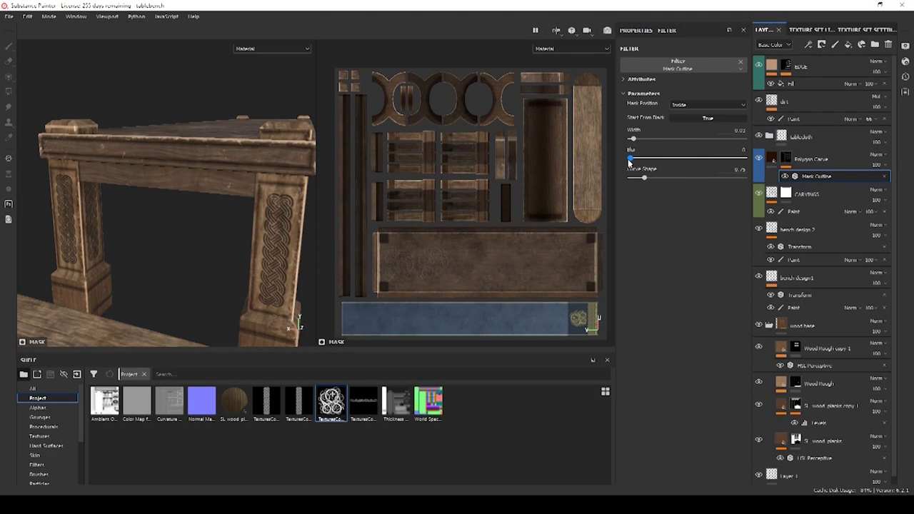
pyautogui.click(778, 160)
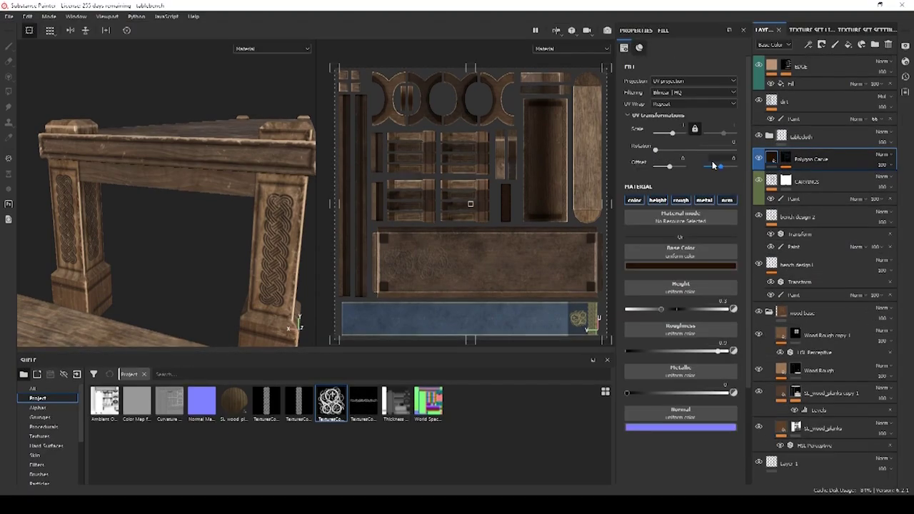
pyautogui.moveTo(656, 314); pyautogui.dragTo(660, 314)
pyautogui.keyDown('alt'); pyautogui.moveTo(271, 281); pyautogui.dragTo(237, 249); pyautogui.keyUp('alt')
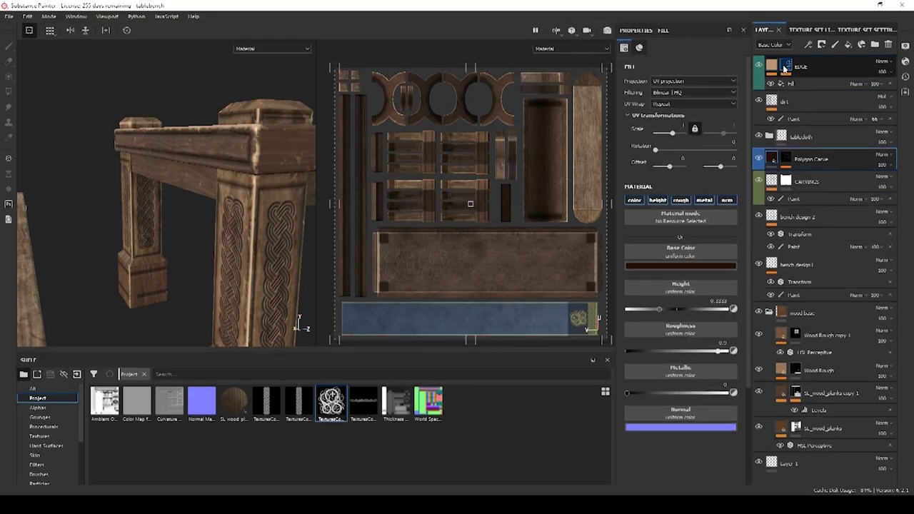
# Adjust the wear level of the Metal Edge Wear generator on the EDGE layer's mask.
pyautogui.click(816, 85)
pyautogui.click(818, 87)
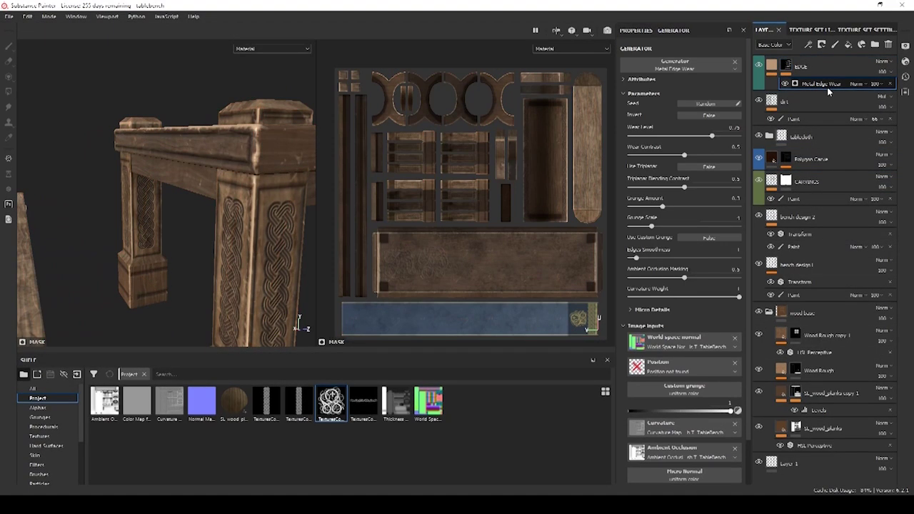
pyautogui.moveTo(712, 139)
pyautogui.mouseDown()
pyautogui.moveTo(682, 137)
pyautogui.moveTo(711, 148)
pyautogui.mouseUp()
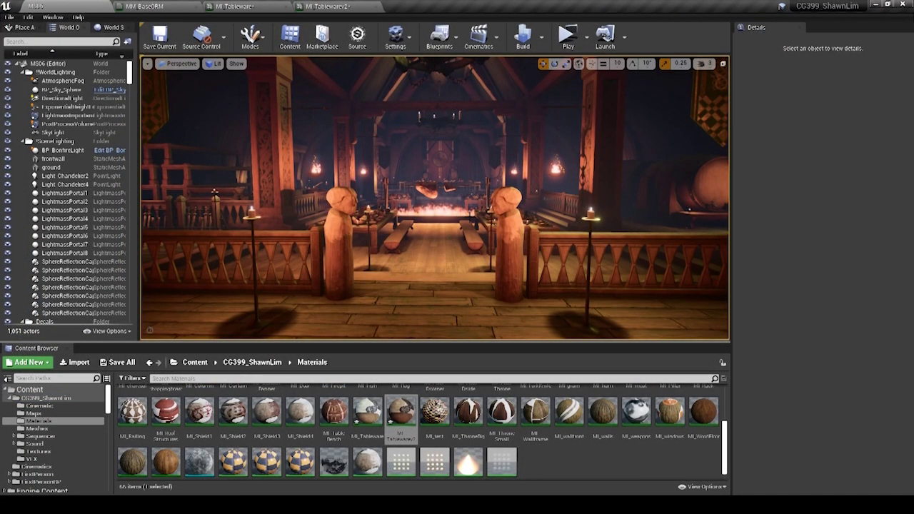
# Switch to Unreal Engine, view the MM_BaseORM material graph and select bowls and plates on the banquet table to check their material instances.
pyautogui.moveTo(435, 198); pyautogui.dragTo(447, 164, button='right')
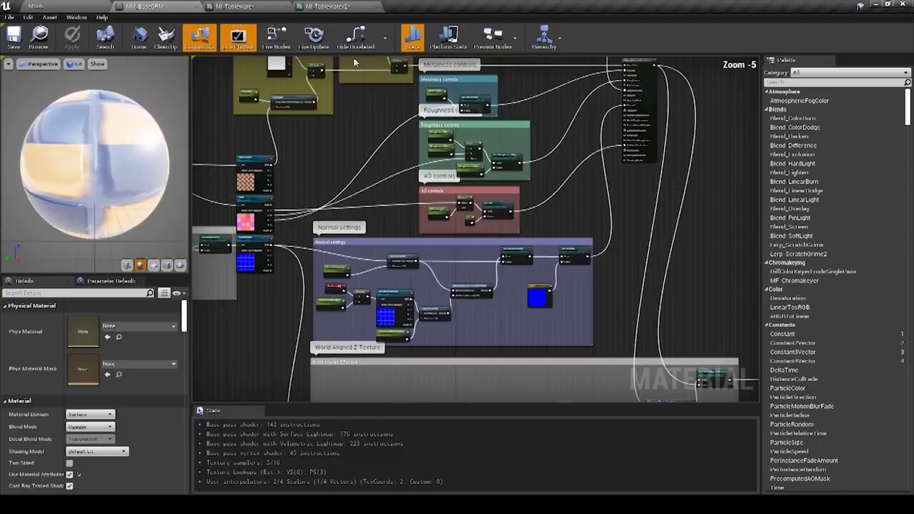
pyautogui.click(84, 6)
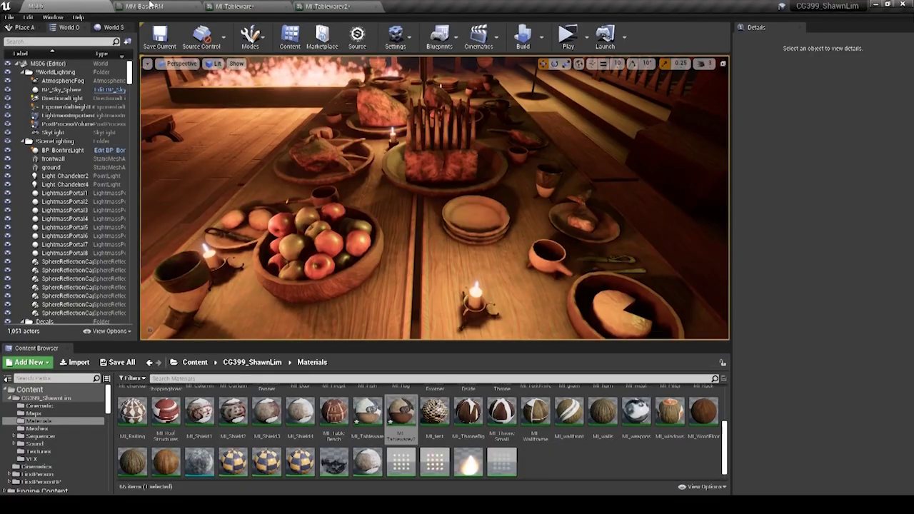
pyautogui.click(333, 286)
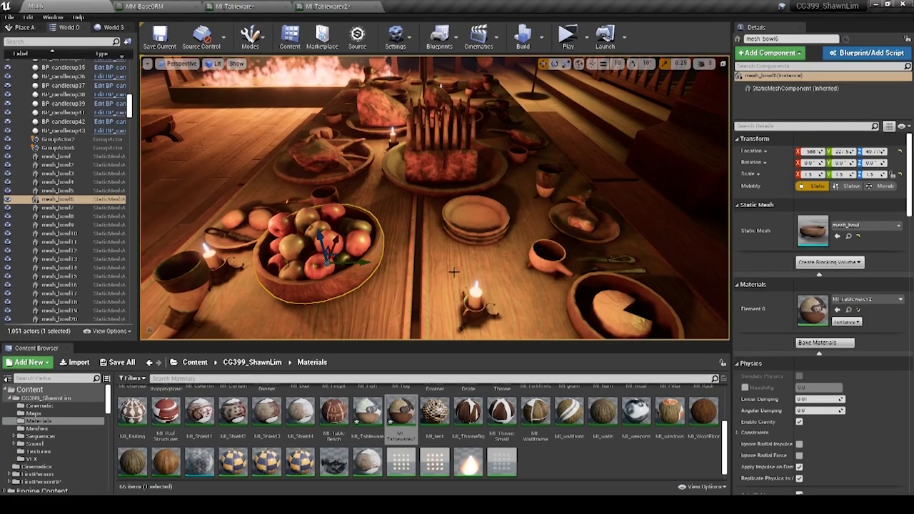
pyautogui.click(477, 216)
pyautogui.click(482, 228)
pyautogui.click(484, 235)
pyautogui.click(583, 230)
pyautogui.hotkey('ctrl', 'z')
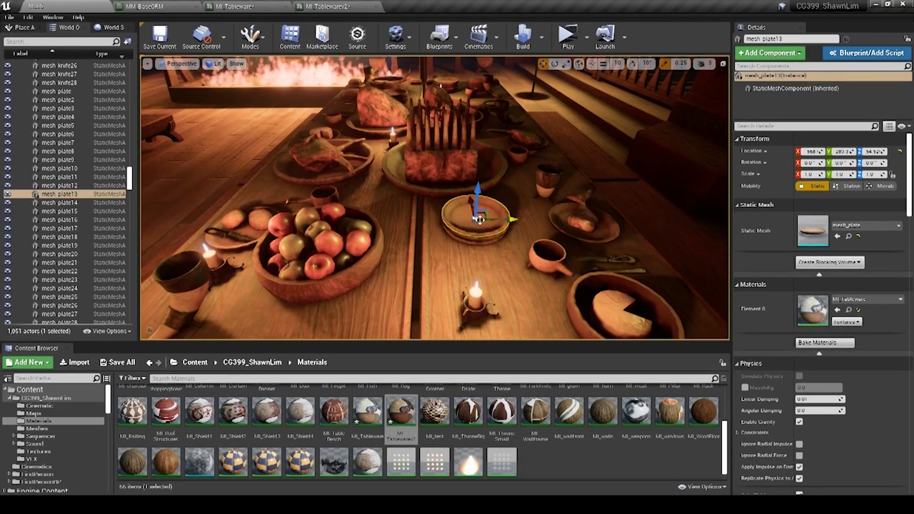
pyautogui.hotkey('ctrl', 'z')
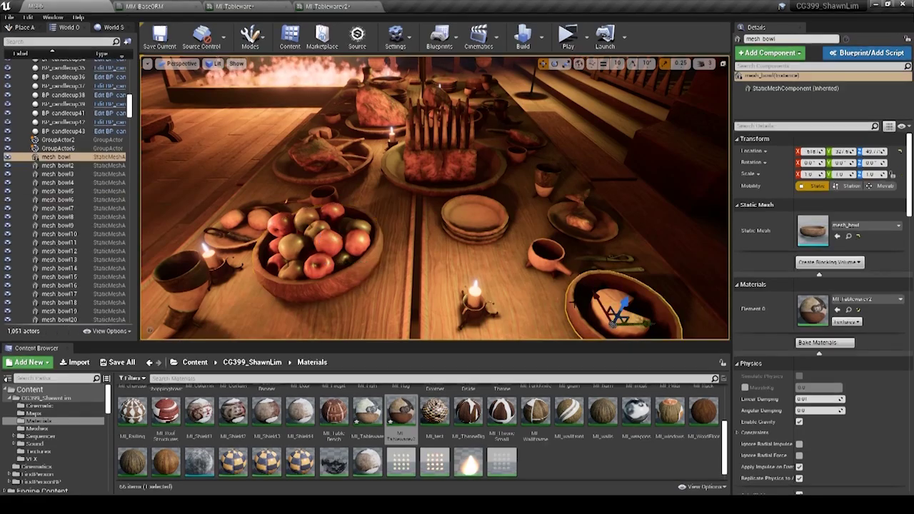
# Compare the MI_Tableware and MI_Tableware2 instances and set MI_Tableware2's Darken value to about 0.76.
pyautogui.click(265, 6)
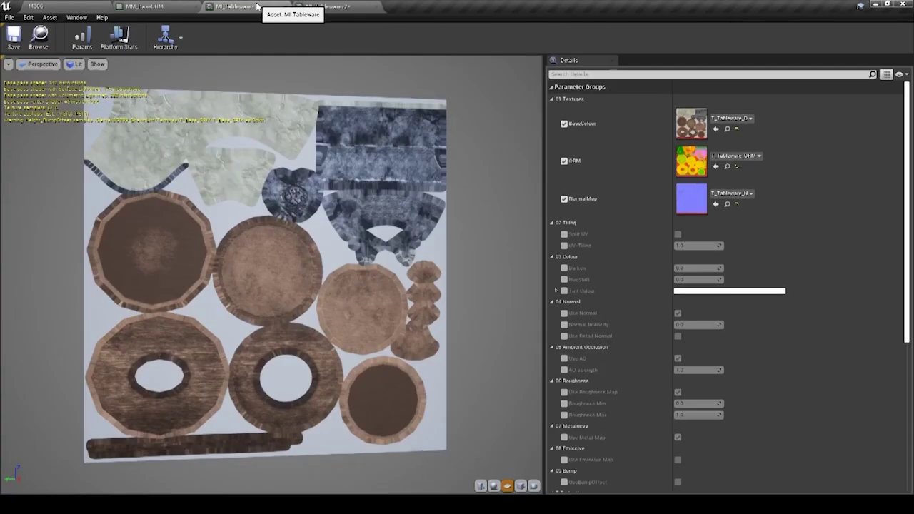
pyautogui.click(336, 7)
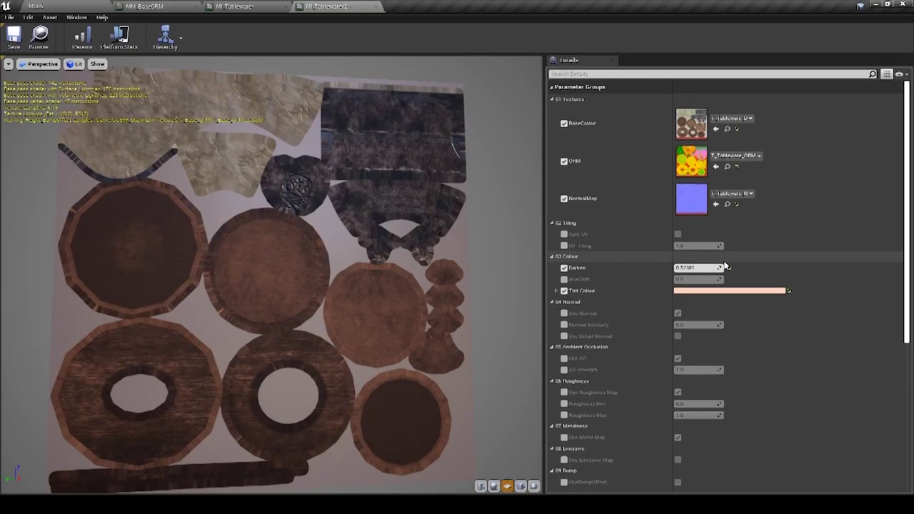
pyautogui.moveTo(696, 268)
pyautogui.mouseDown()
pyautogui.moveTo(742, 269)
pyautogui.moveTo(694, 269)
pyautogui.moveTo(714, 267)
pyautogui.mouseUp()
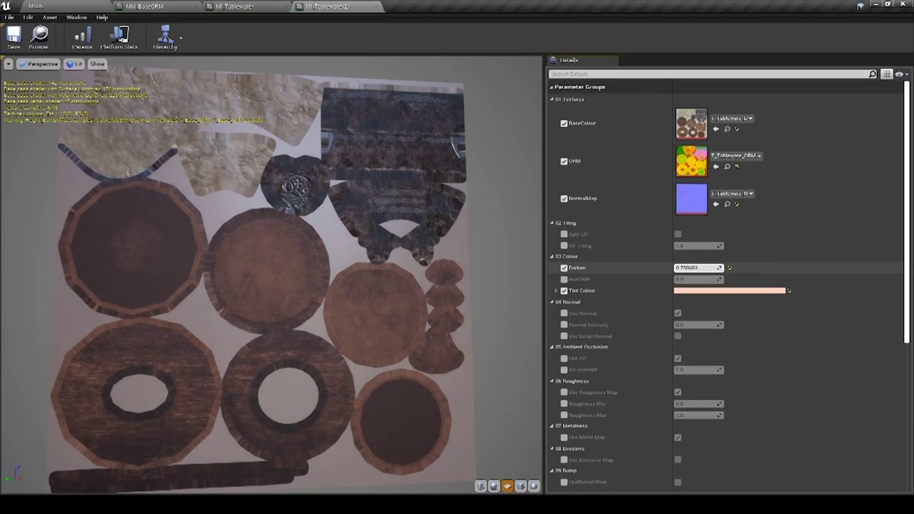
# Examine the stacked plates up close in the MS06 level and view the whole hall with its dressed tables.
pyautogui.click(86, 7)
pyautogui.moveTo(529, 237)
pyautogui.mouseDown(button='right')
pyautogui.moveTo(516, 243)
pyautogui.moveTo(537, 253)
pyautogui.mouseUp(button='right')
pyautogui.press('w')
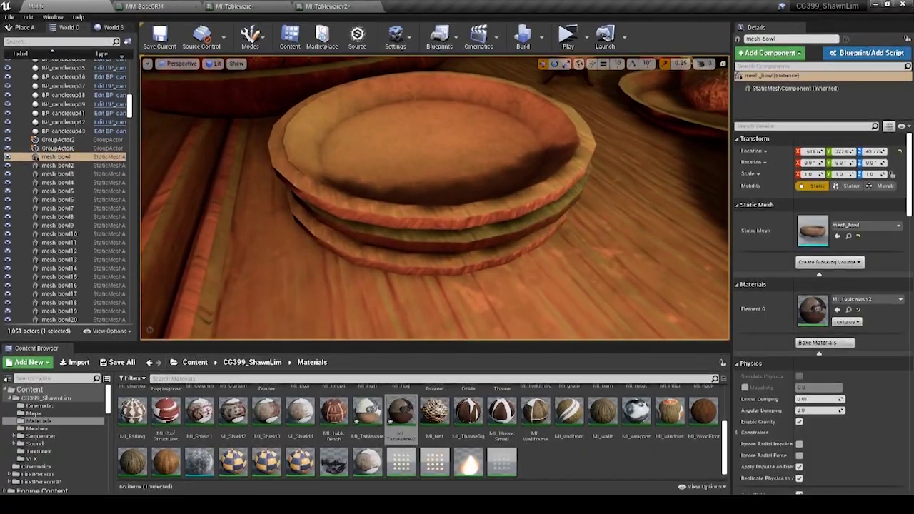
pyautogui.press('s')
pyautogui.moveTo(483, 211)
pyautogui.mouseDown(button='right')
pyautogui.moveTo(500, 169)
pyautogui.moveTo(311, 173)
pyautogui.moveTo(477, 209)
pyautogui.moveTo(664, 216)
pyautogui.moveTo(468, 207)
pyautogui.mouseUp(button='right')
pyautogui.press('w')
pyautogui.press('w')
pyautogui.press('w')
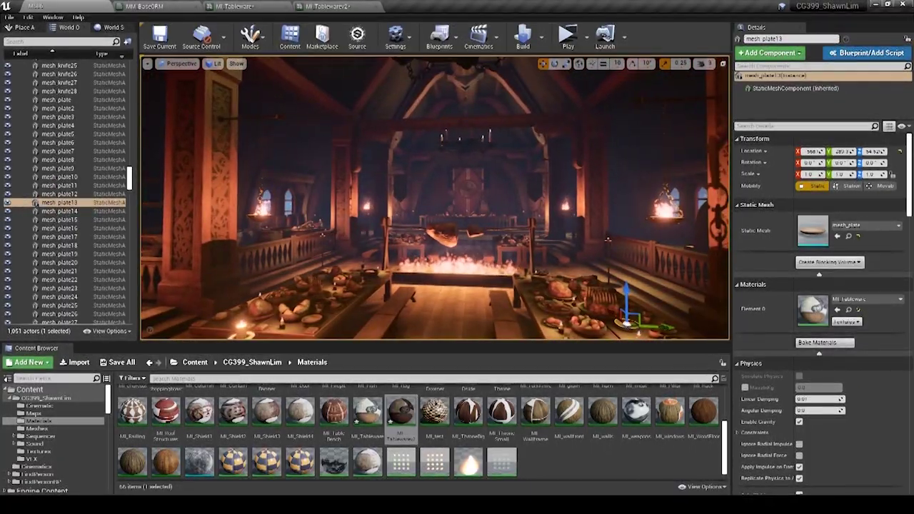